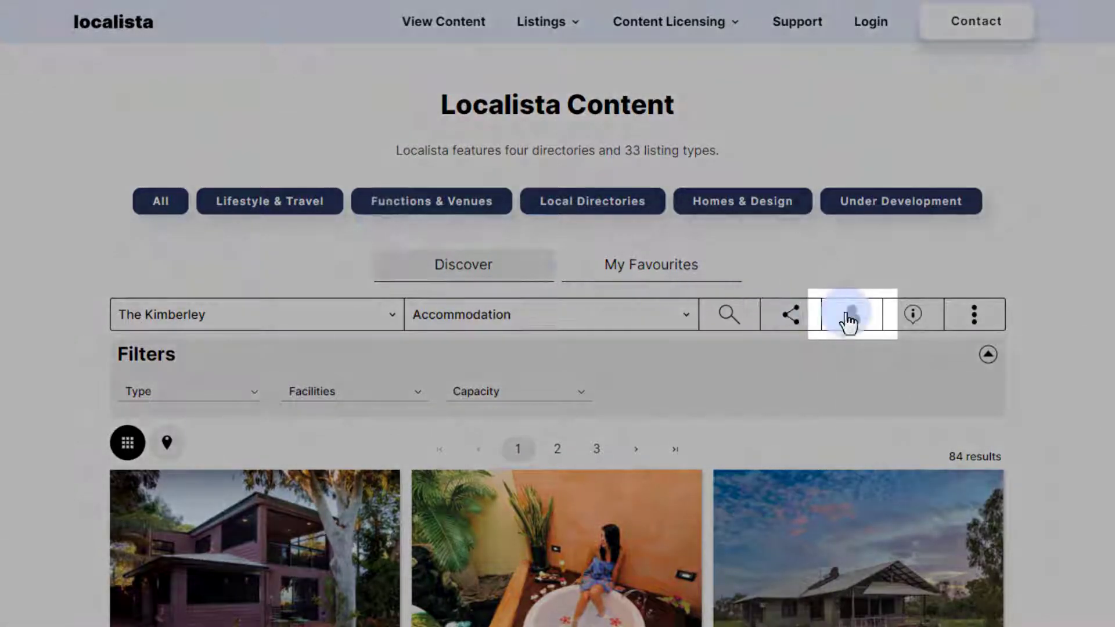
# Dismiss the logout prompt and bring up the account sign-in form.
pyautogui.click(849, 317)
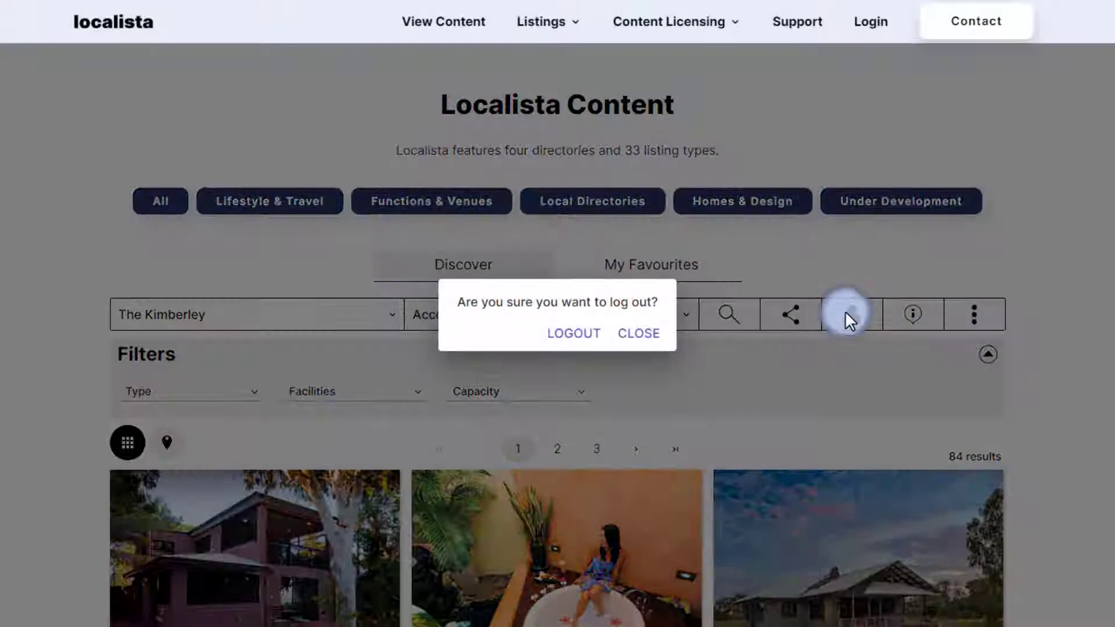
pyautogui.click(574, 333)
pyautogui.click(850, 315)
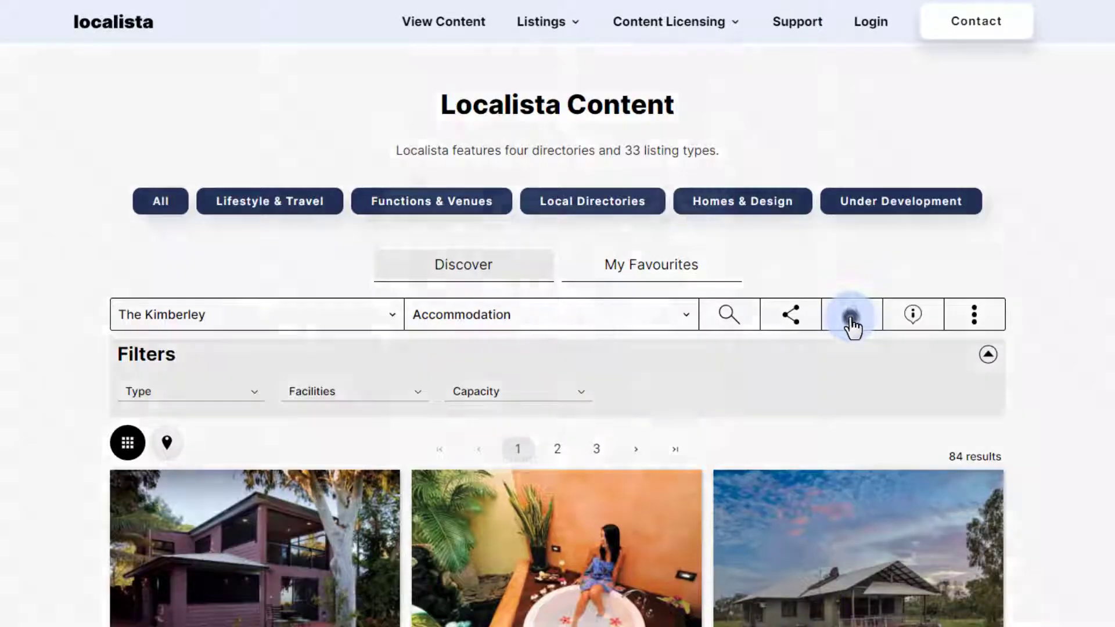
pyautogui.click(466, 459)
pyautogui.click(463, 307)
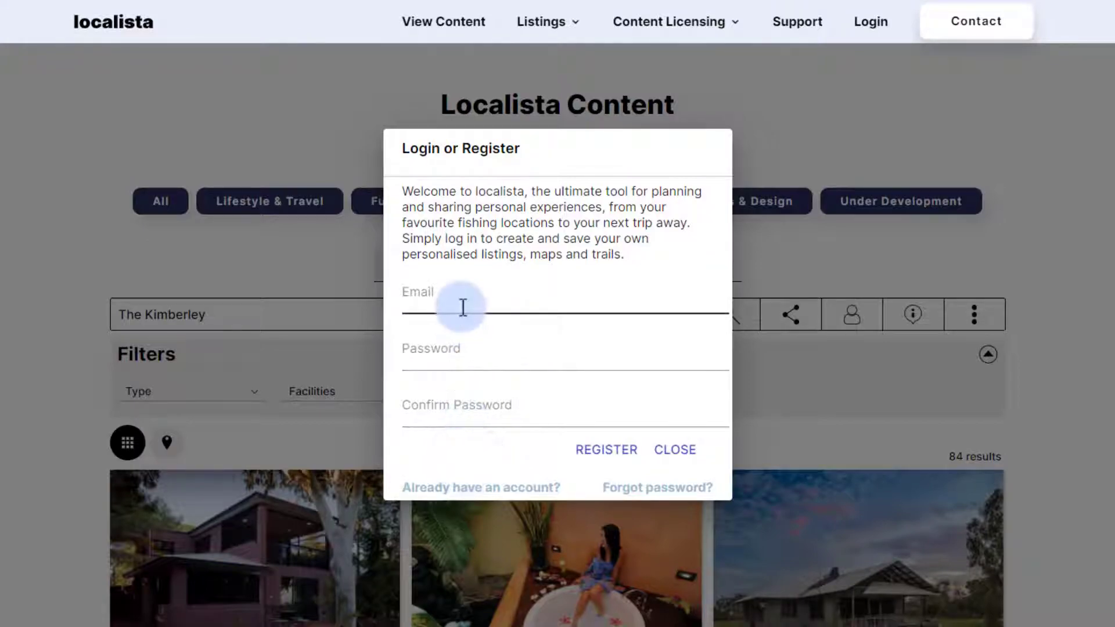
pyautogui.click(483, 345)
pyautogui.click(572, 443)
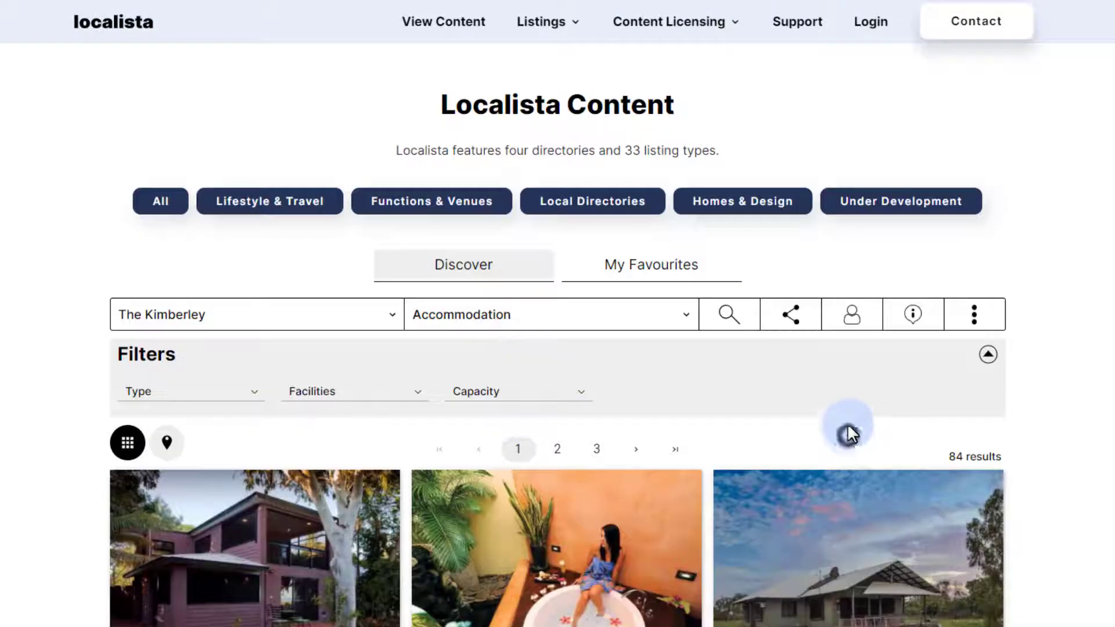
pyautogui.click(850, 316)
# Log in with the account e-mail and password.
pyautogui.click(486, 378)
pyautogui.click(488, 339)
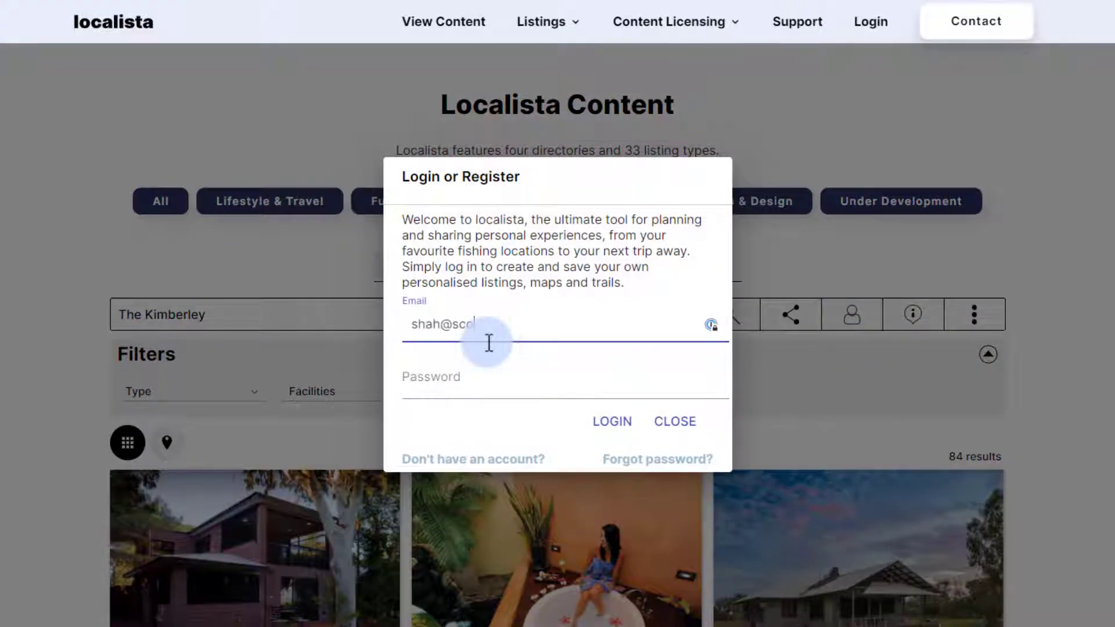
pyautogui.press('Tab')
pyautogui.write('••••••••••')
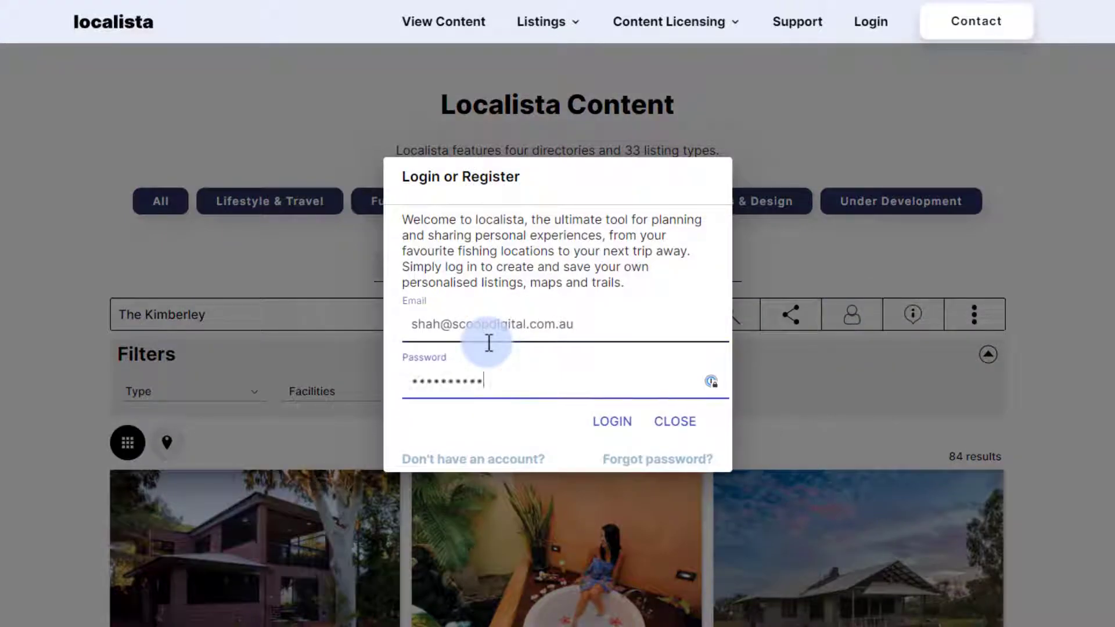
pyautogui.click(616, 422)
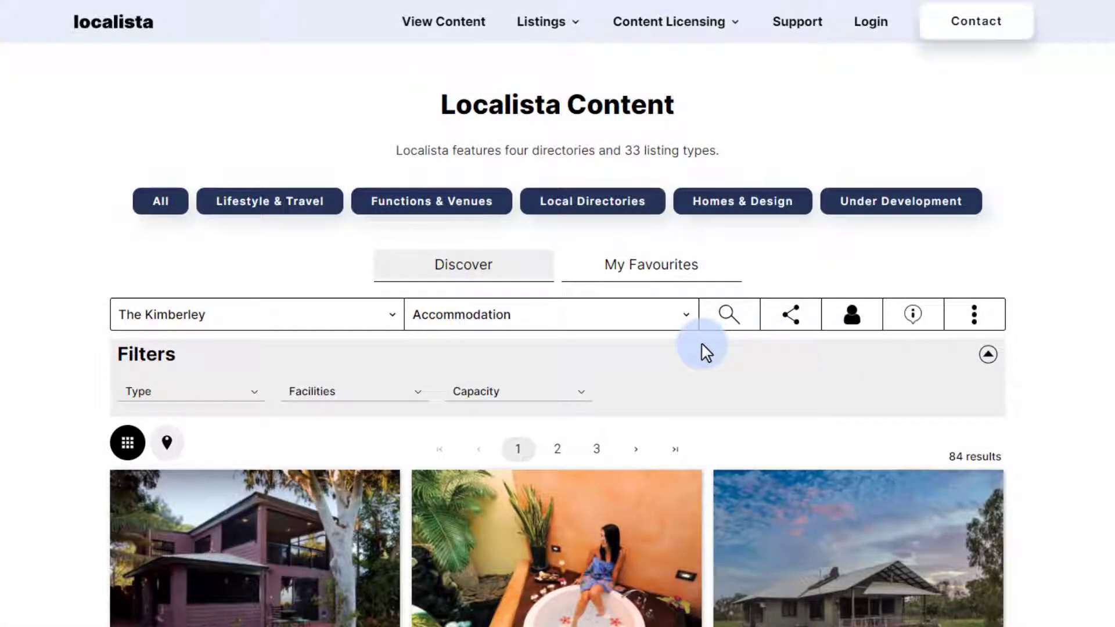
pyautogui.click(636, 274)
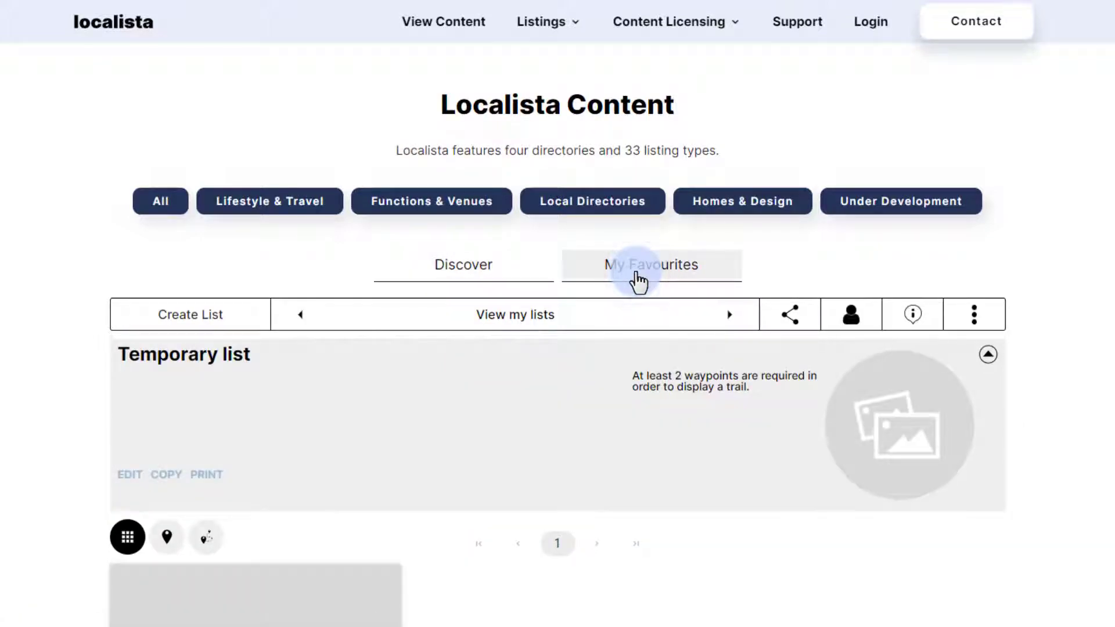
pyautogui.scroll(-5, 635, 279)
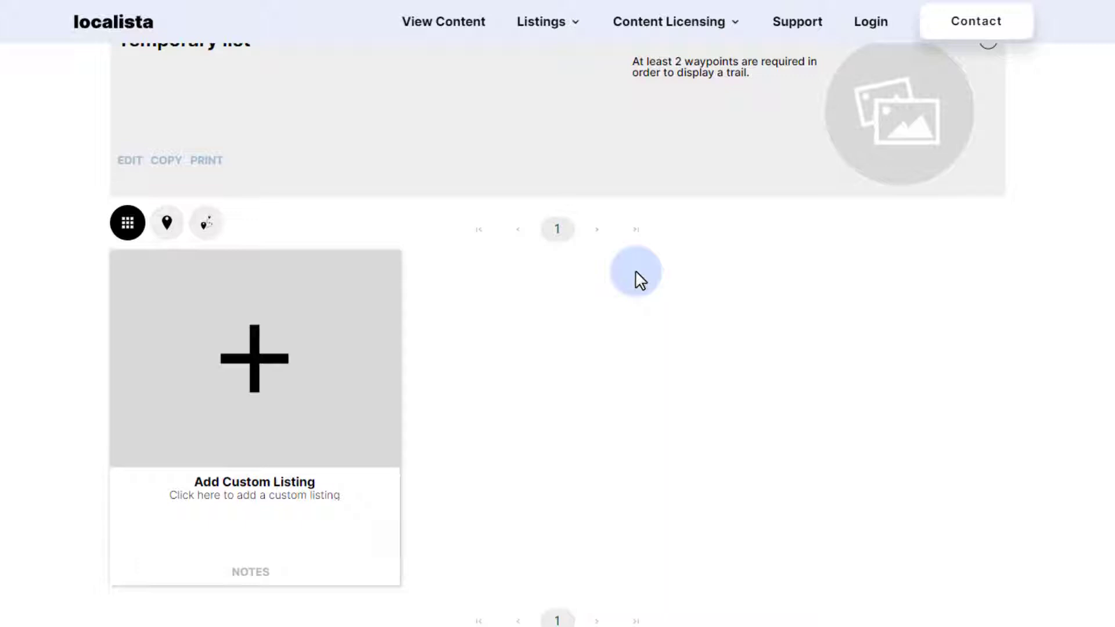
pyautogui.scroll(3, 639, 278)
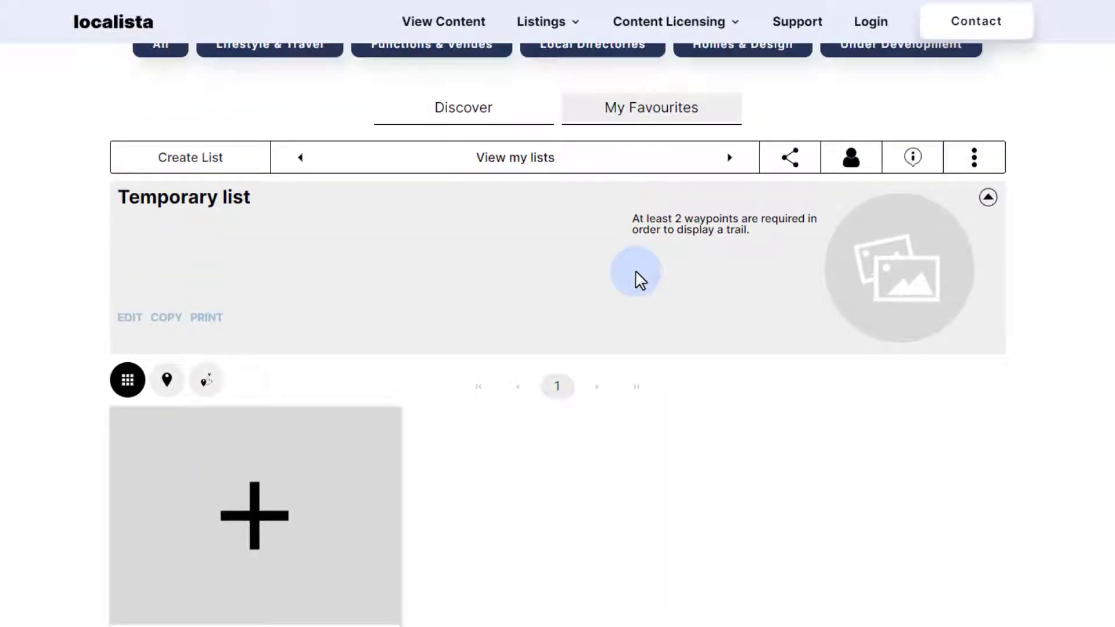
pyautogui.scroll(1, 585, 229)
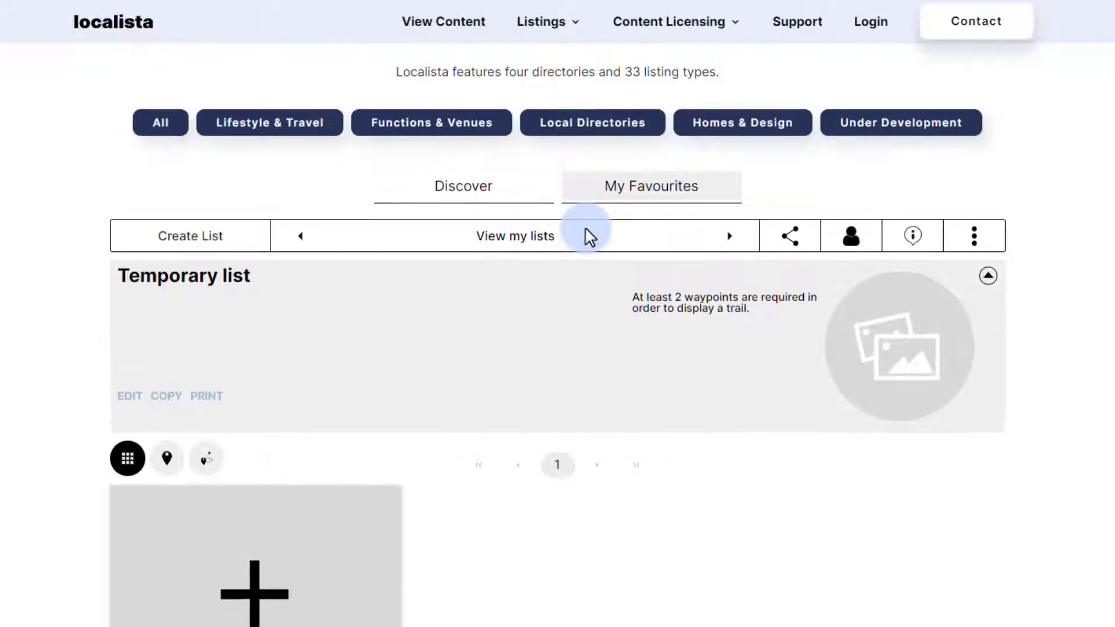
pyautogui.click(478, 200)
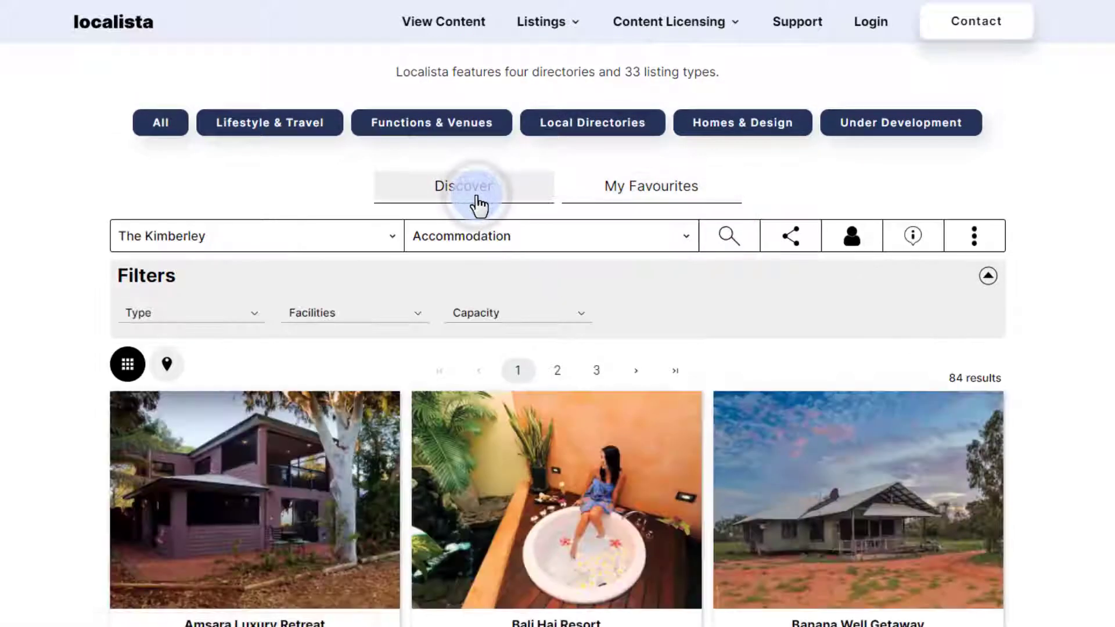
# Favourite Bali Hai Resort and save it into the Temporary list.
pyautogui.scroll(-4, 478, 201)
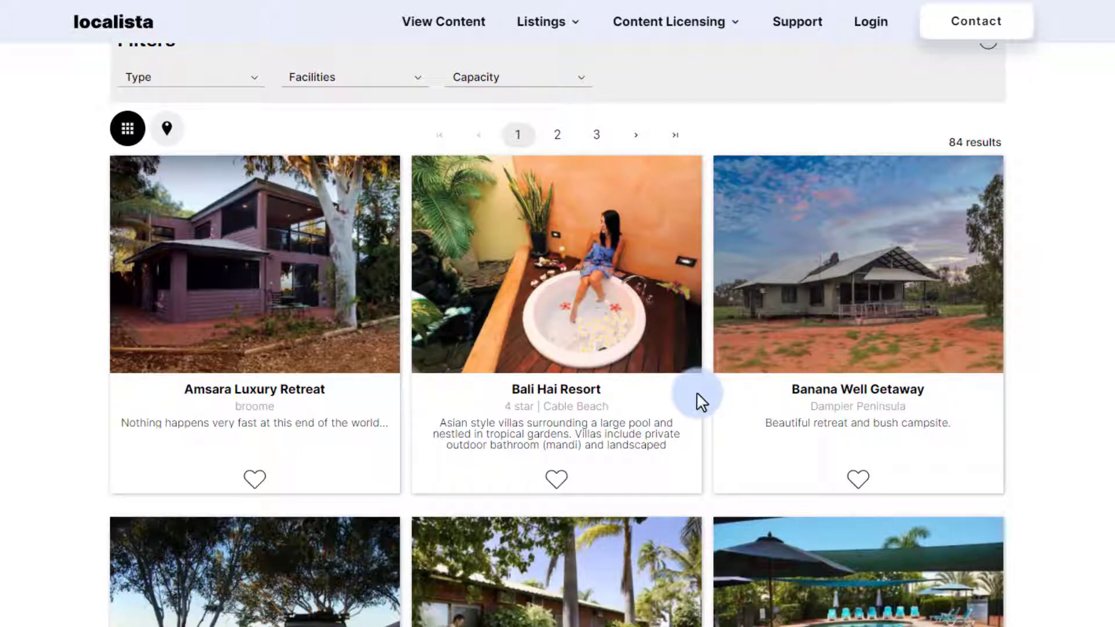
pyautogui.click(556, 479)
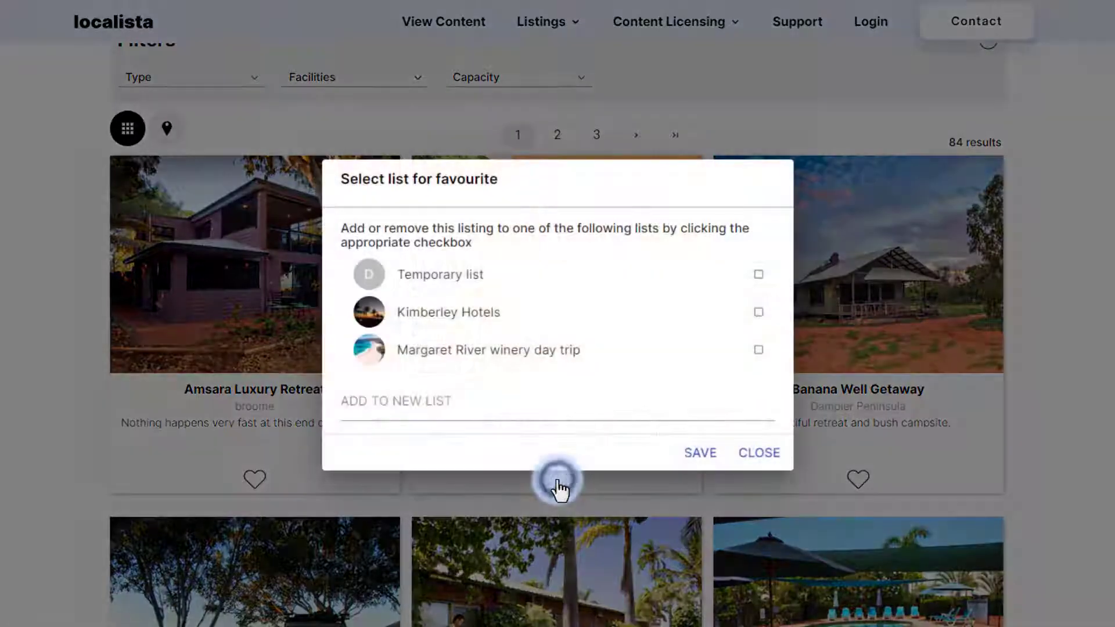
pyautogui.click(571, 282)
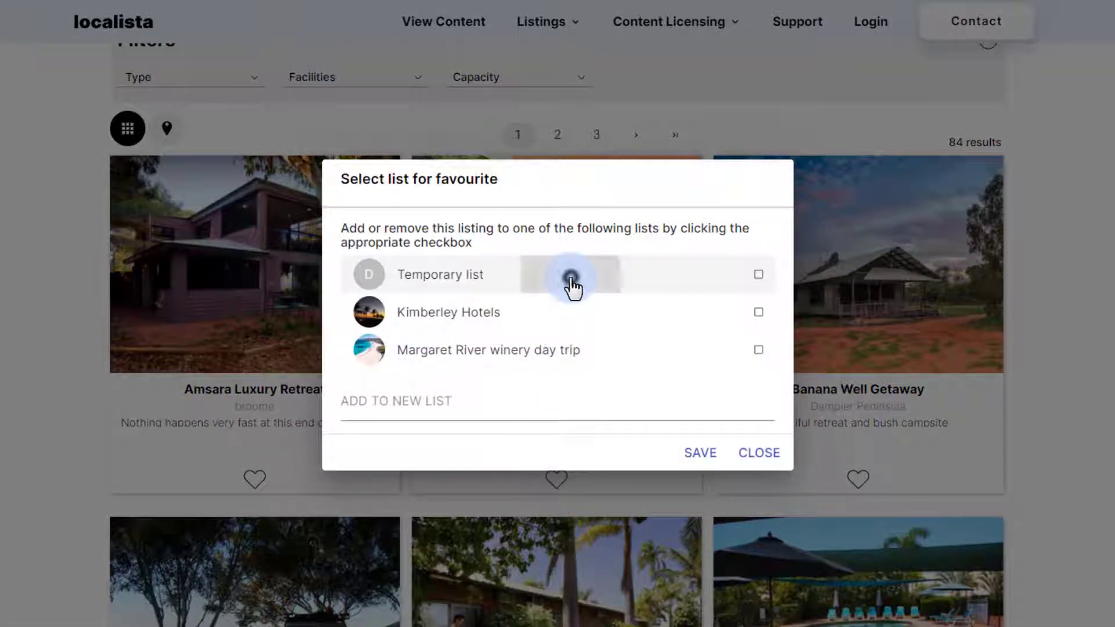
pyautogui.click(694, 453)
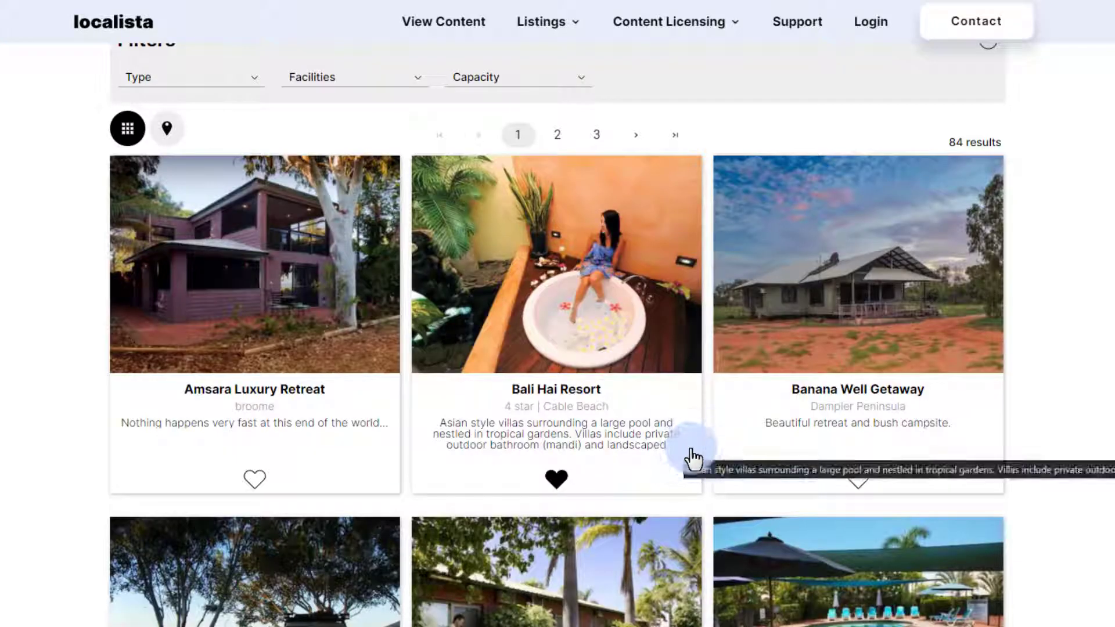
# Check Bali Hai Resort in My Favourites, then return to the Discover listings.
pyautogui.scroll(4, 499, 157)
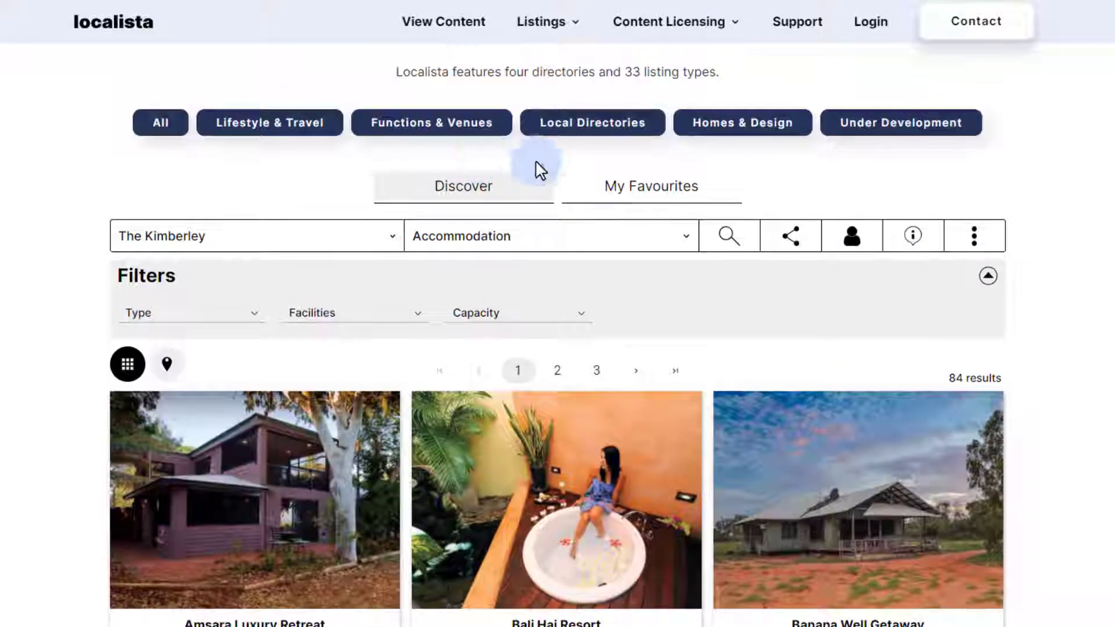
pyautogui.click(629, 192)
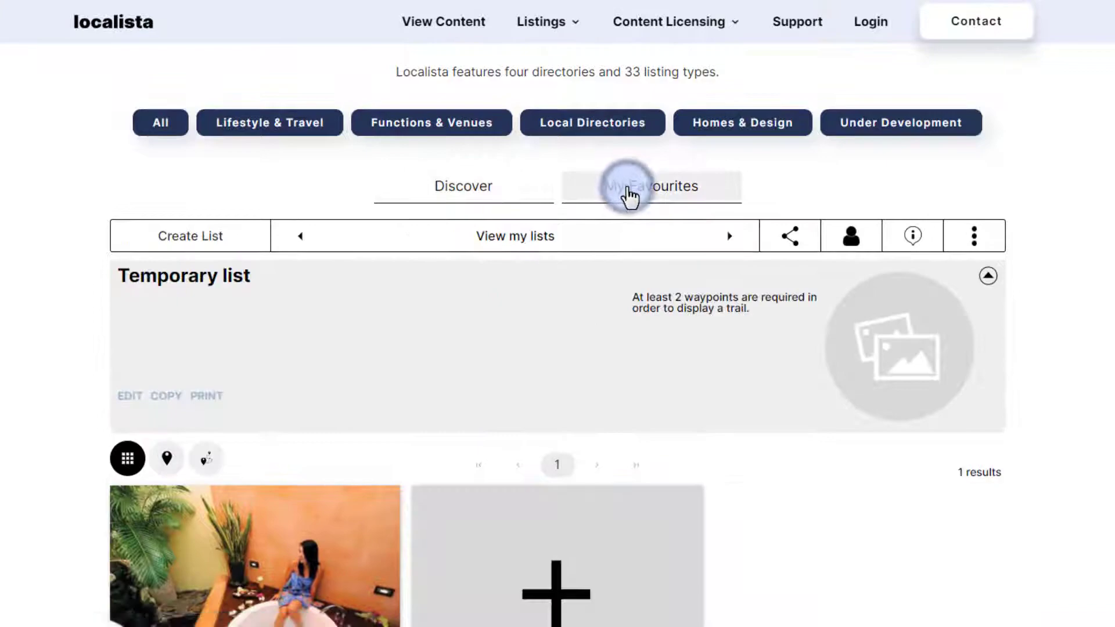
pyautogui.scroll(-4, 630, 198)
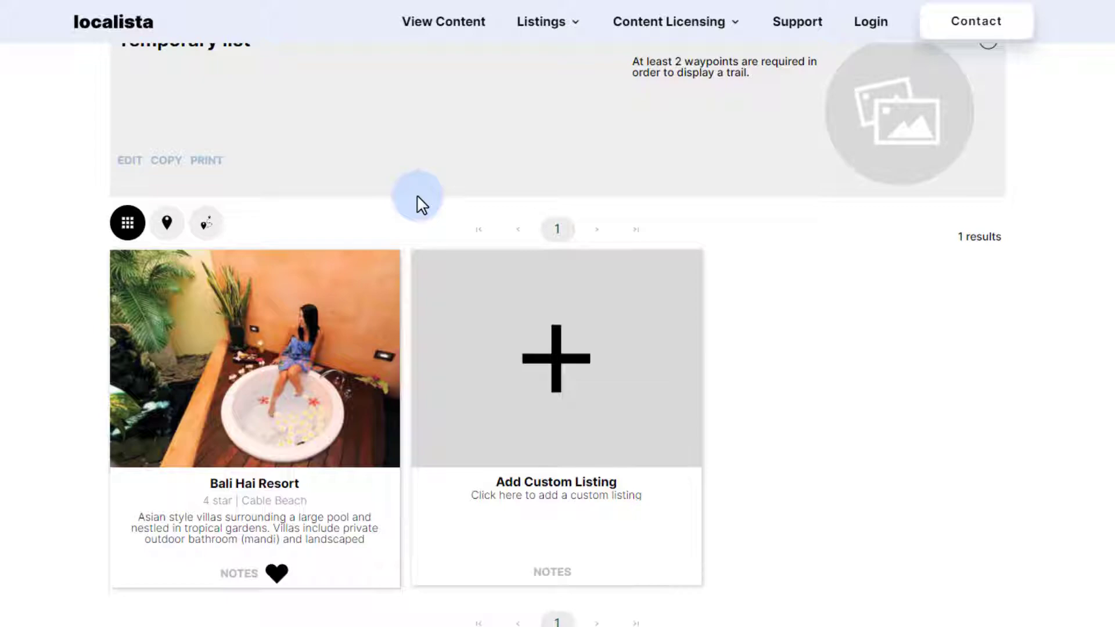
pyautogui.scroll(4, 423, 205)
pyautogui.click(479, 200)
pyautogui.scroll(-5, 480, 199)
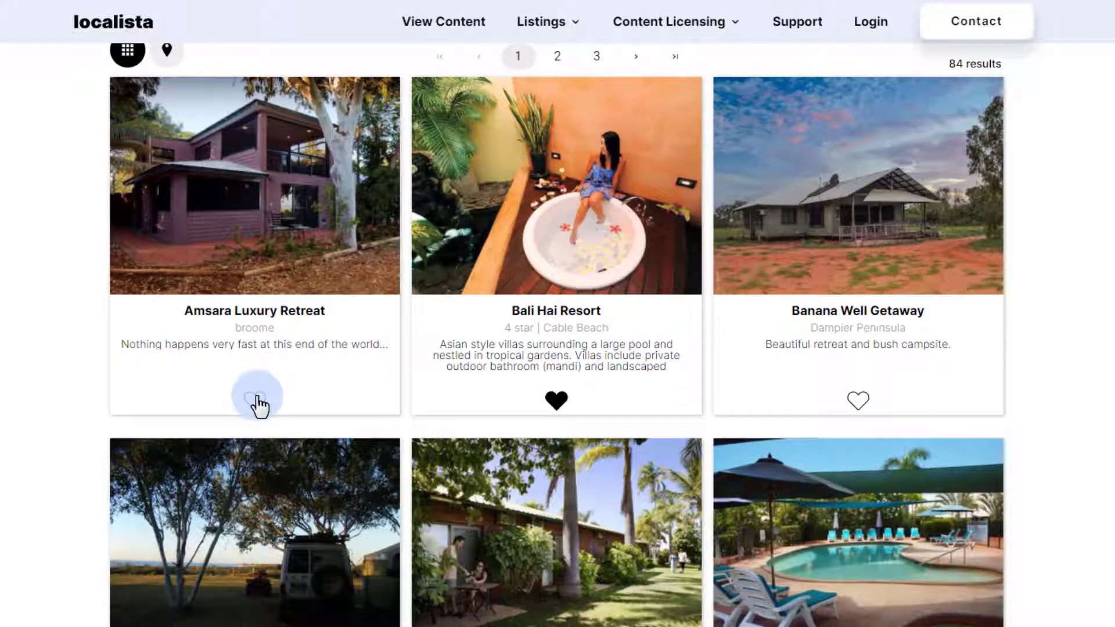
# Save Amsara Luxury Retreat into a new favourites list named 'Kimberley Holidays'.
pyautogui.click(256, 398)
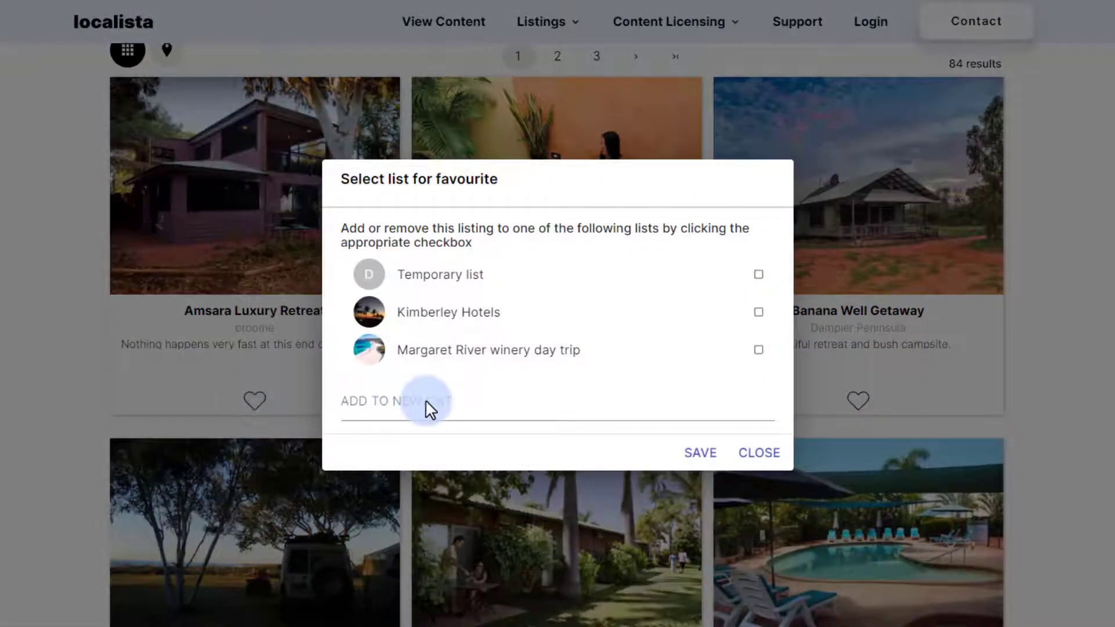
pyautogui.click(494, 398)
pyautogui.write('Kimberley Holidays')
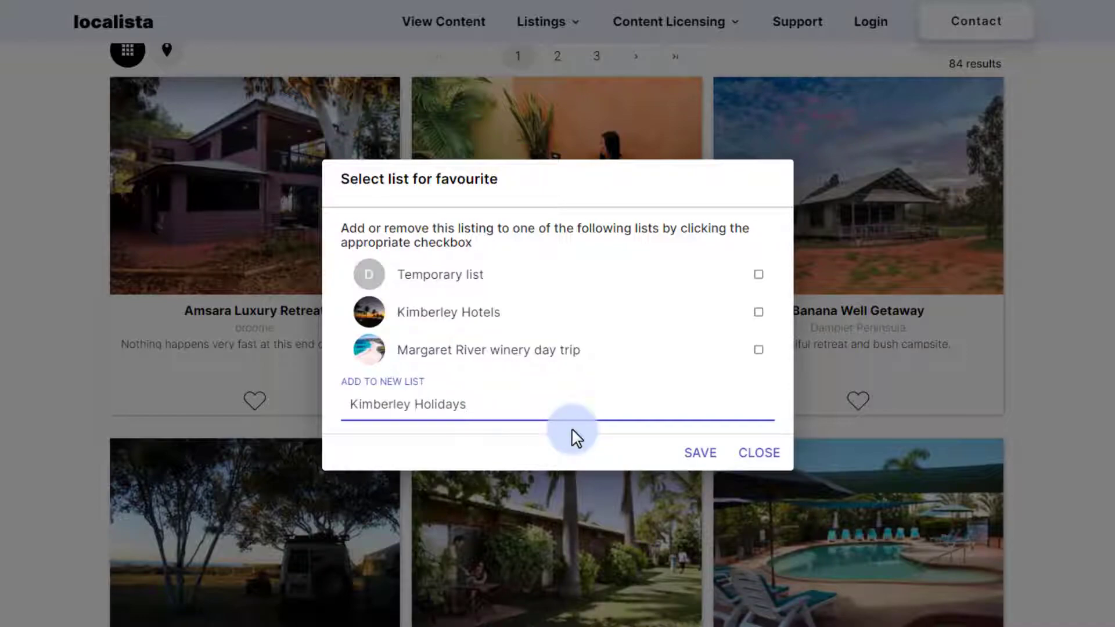
pyautogui.click(699, 452)
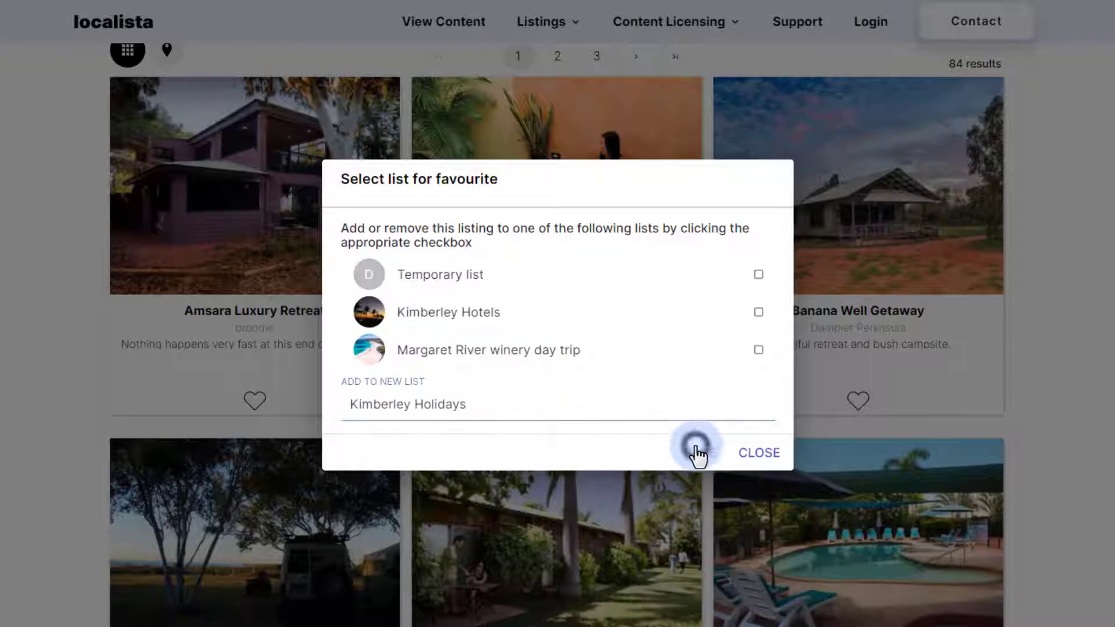
# Add Barn Hill Station Stay to the Kimberley Holidays list.
pyautogui.scroll(7, 699, 455)
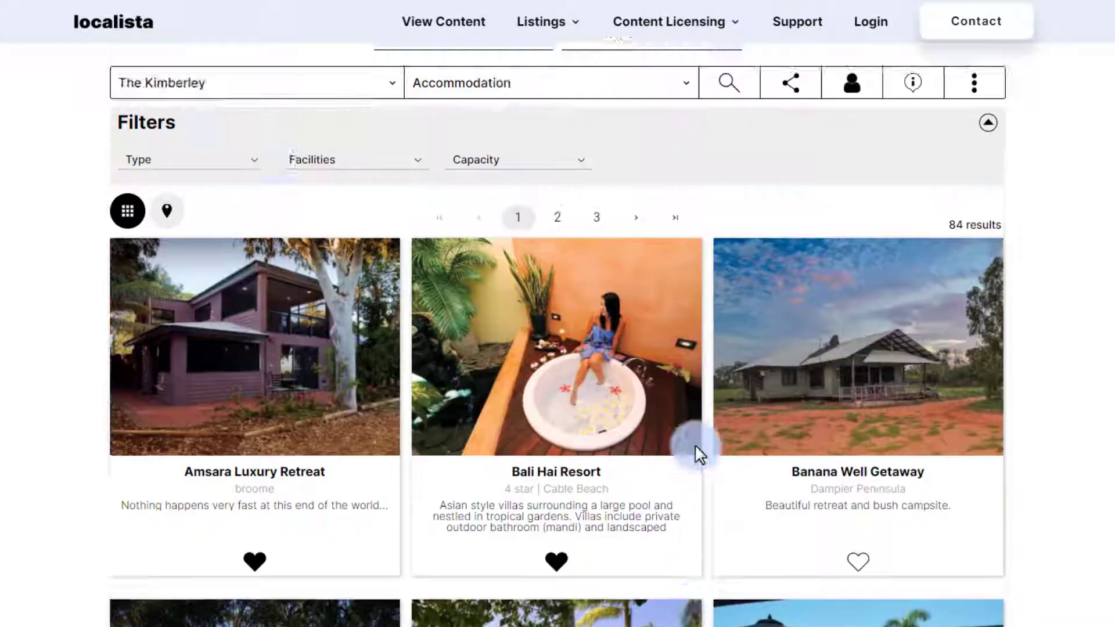
pyautogui.click(622, 285)
pyautogui.scroll(-5, 623, 285)
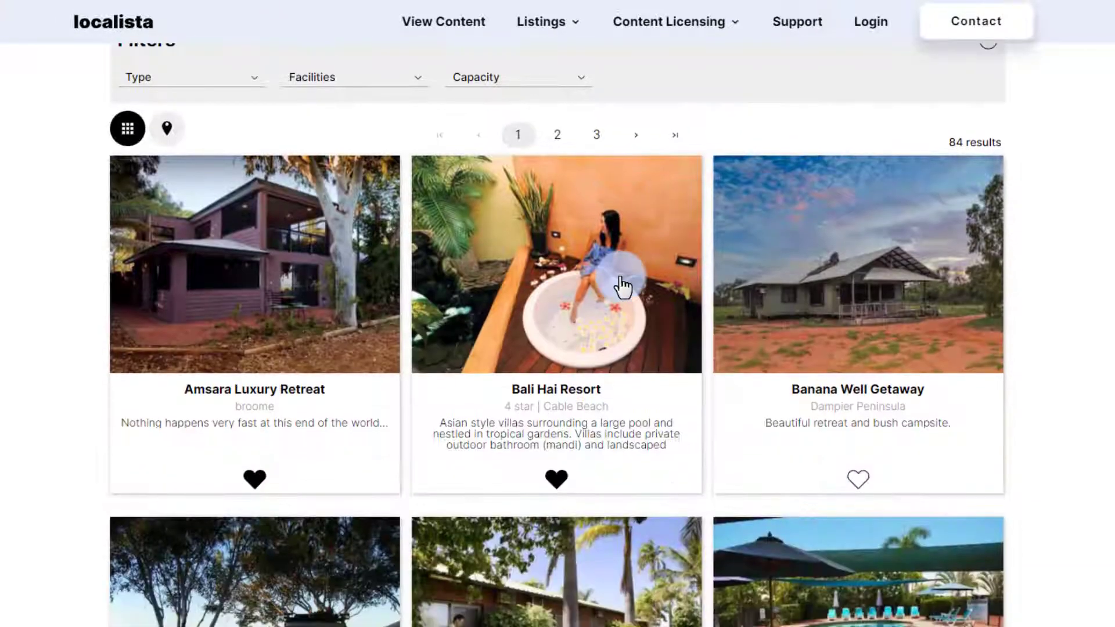
pyautogui.click(585, 350)
pyautogui.scroll(-6, 311, 399)
pyautogui.click(254, 527)
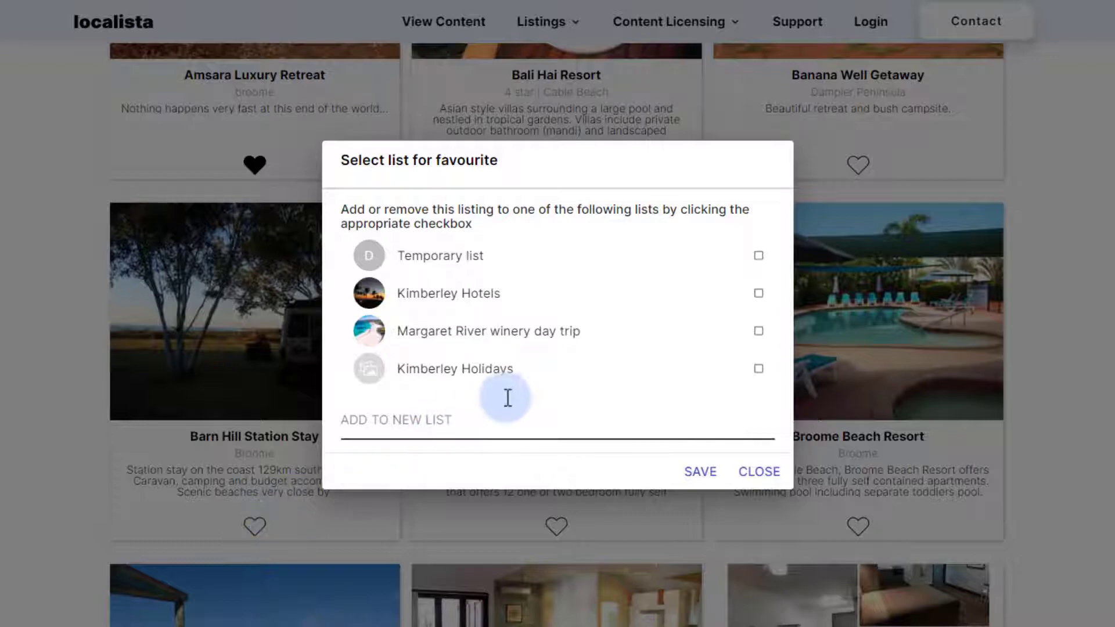
pyautogui.click(495, 376)
pyautogui.click(699, 472)
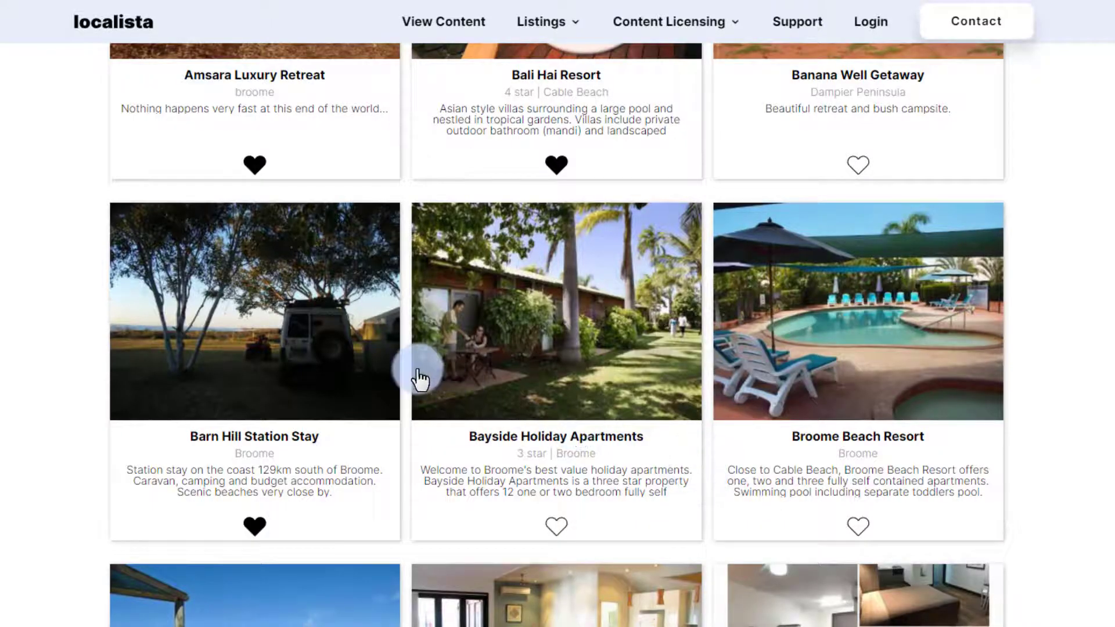
pyautogui.scroll(8, 419, 380)
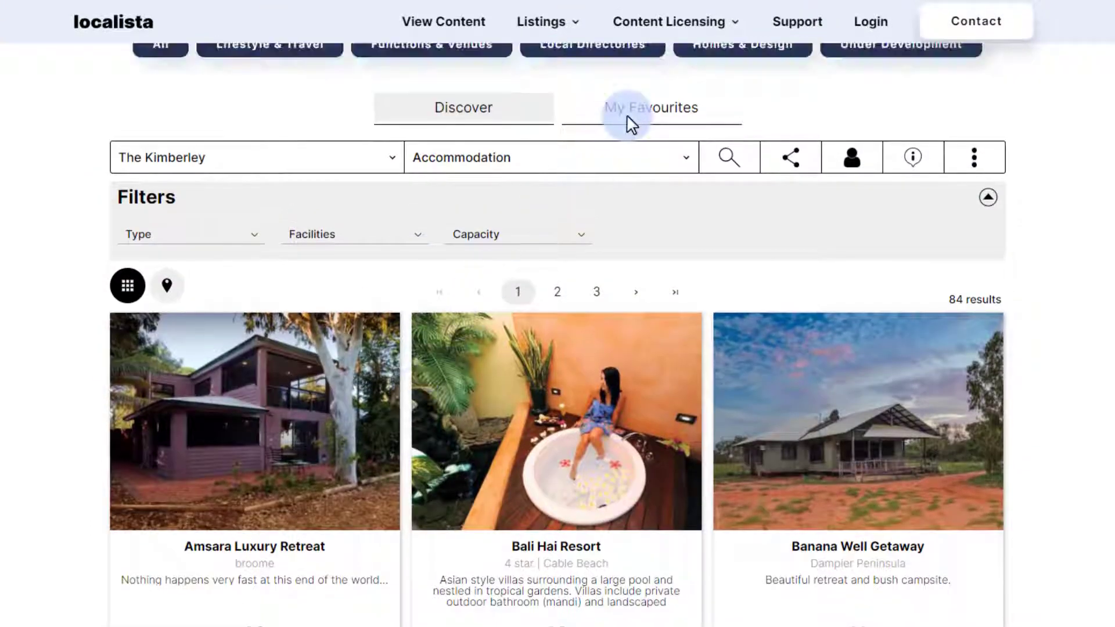
# Open My Favourites and view the Kimberley Holidays list.
pyautogui.click(628, 113)
pyautogui.scroll(-3, 515, 88)
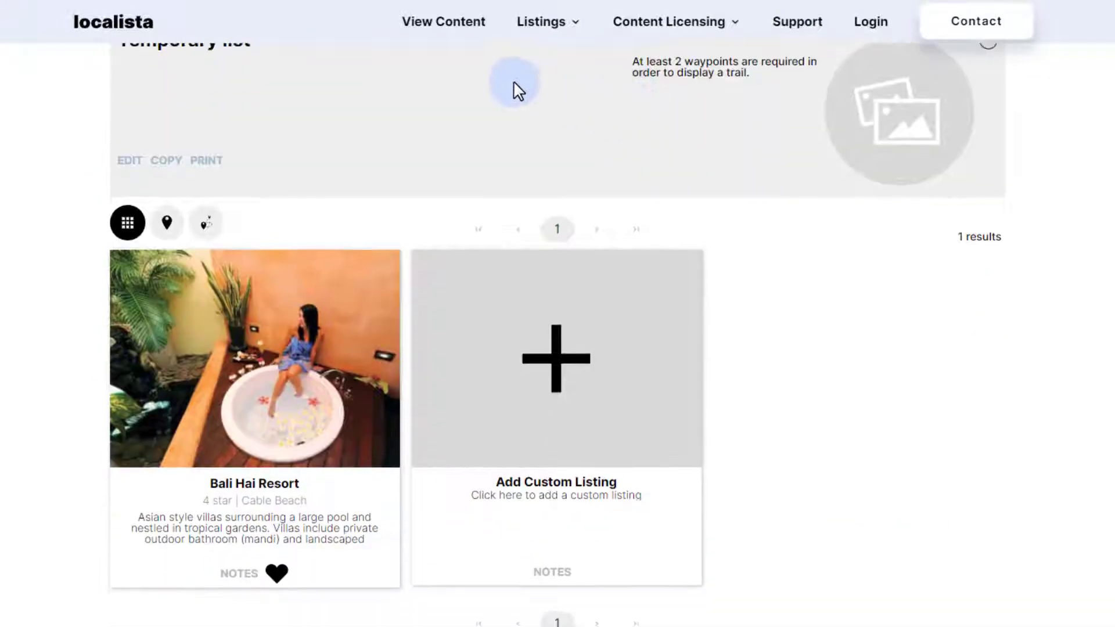
pyautogui.scroll(2, 513, 82)
pyautogui.click(515, 81)
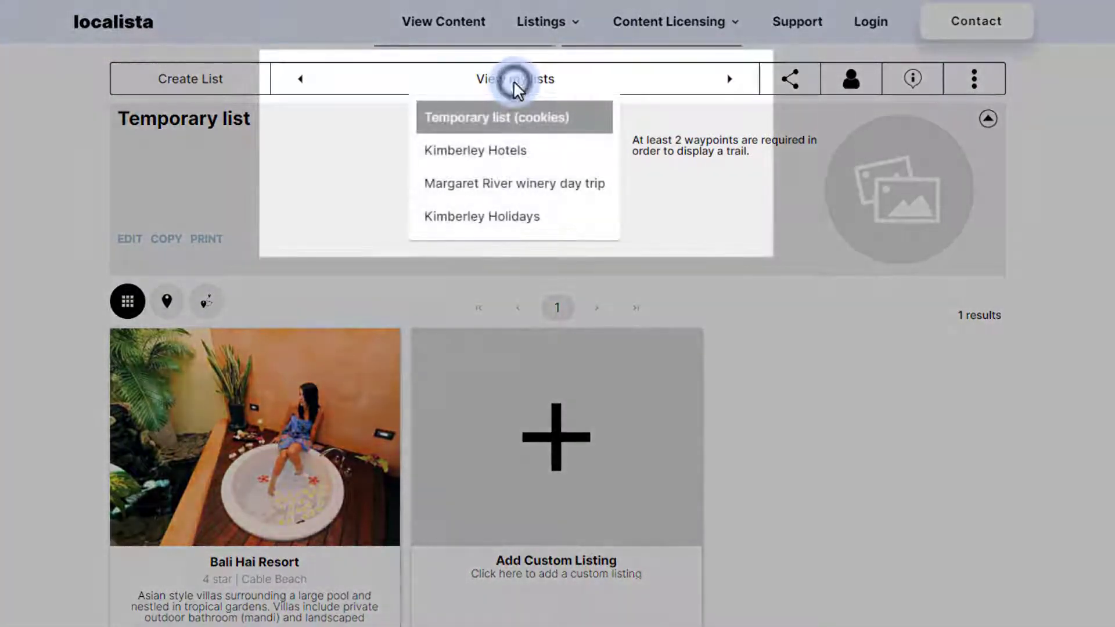
pyautogui.click(510, 219)
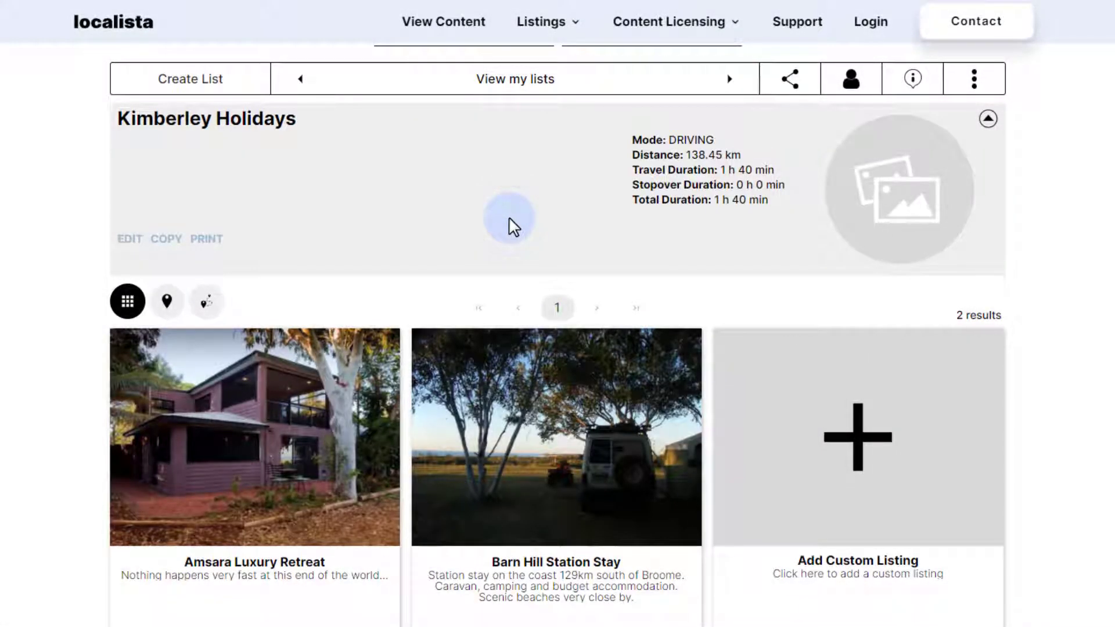
# Switch to the Temporary list showing Bali Hai Resort.
pyautogui.click(529, 85)
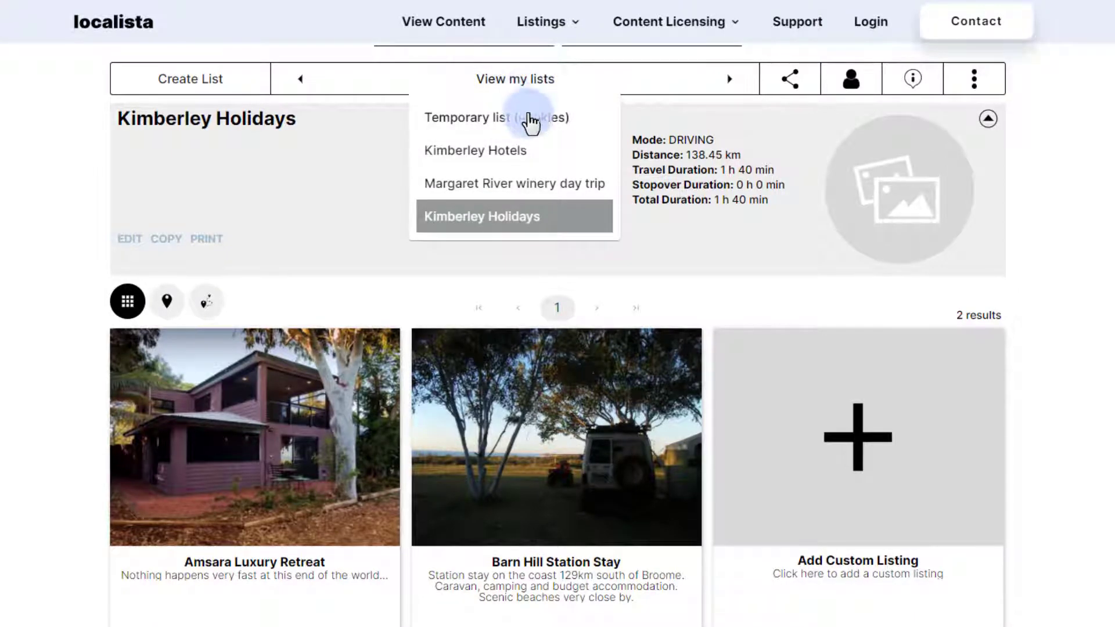
pyautogui.click(528, 117)
pyautogui.scroll(-1, 531, 121)
pyautogui.scroll(-1, 532, 122)
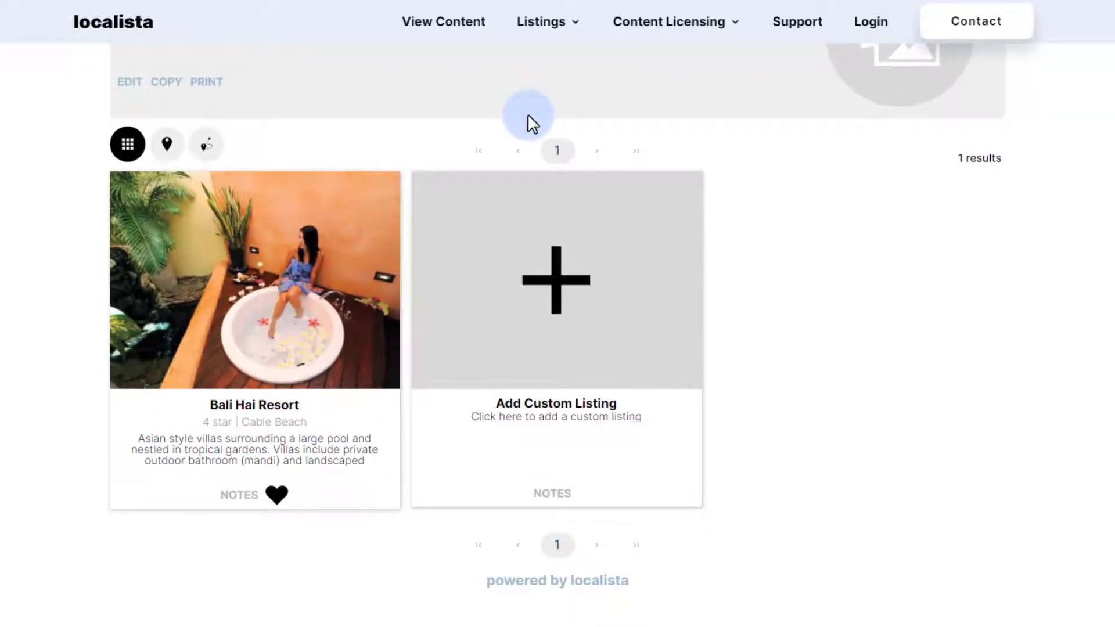
# Untick Temporary list and tick Kimberley Holidays for Bali Hai Resort, then save.
pyautogui.click(274, 495)
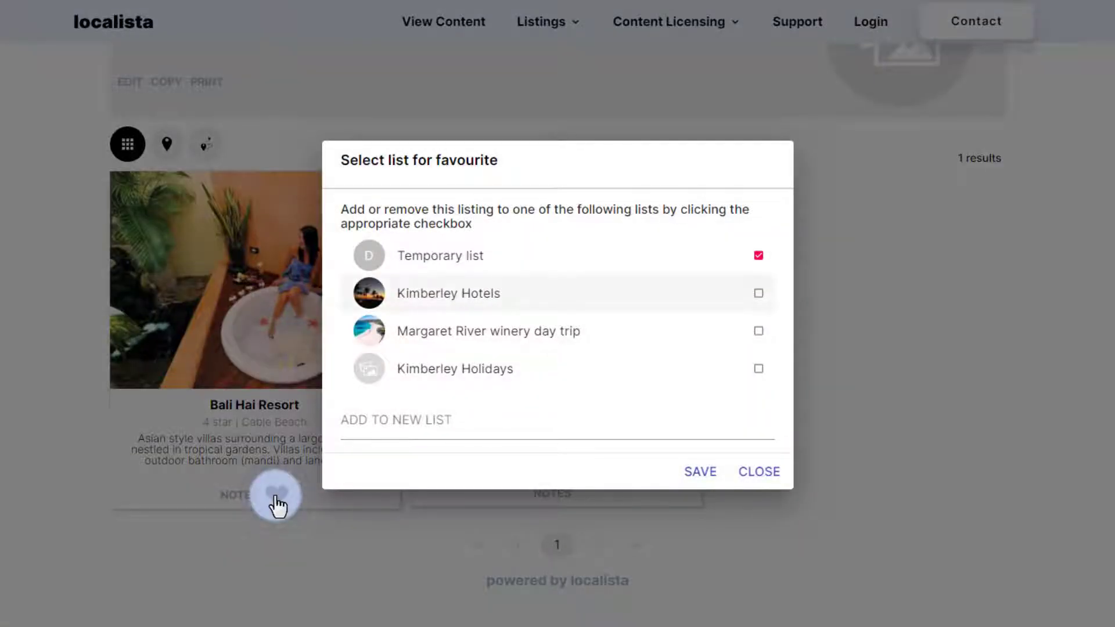
pyautogui.click(755, 256)
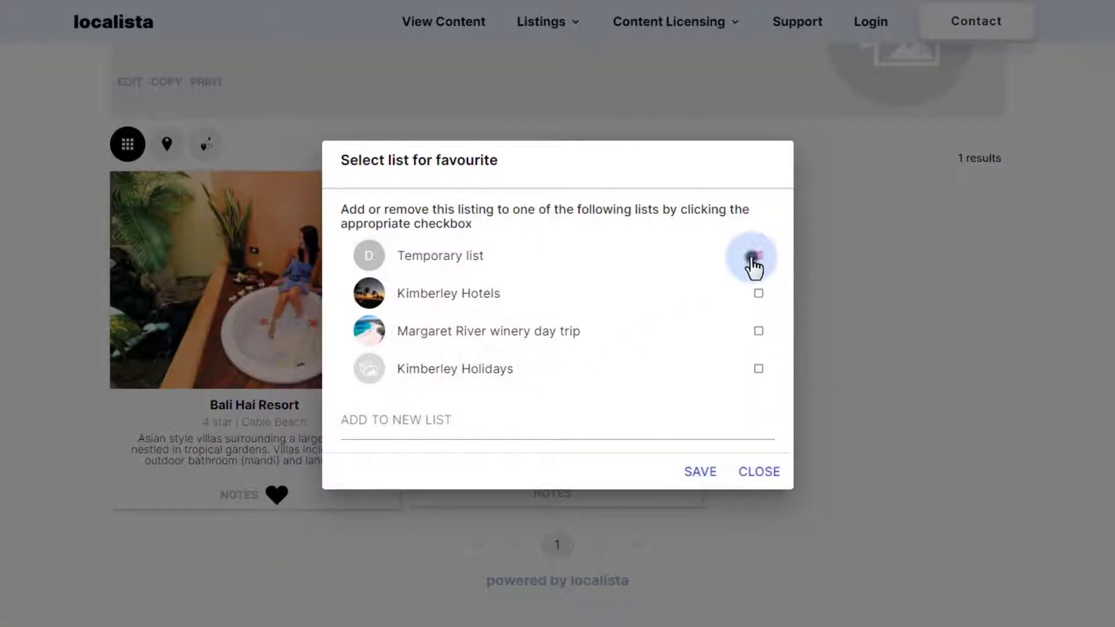
pyautogui.click(746, 366)
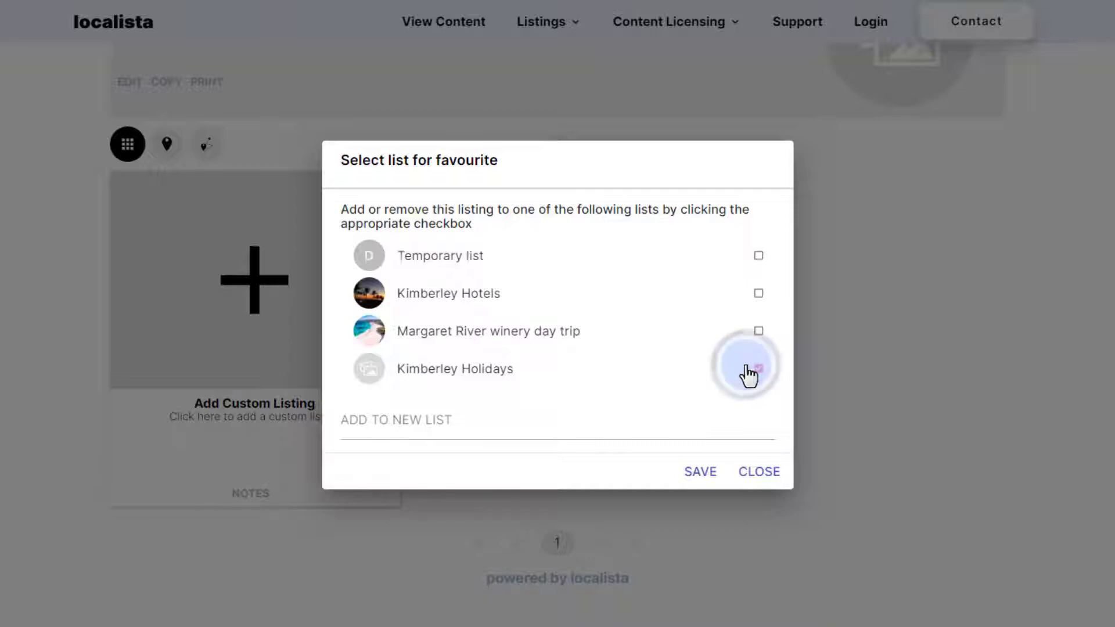
pyautogui.click(701, 472)
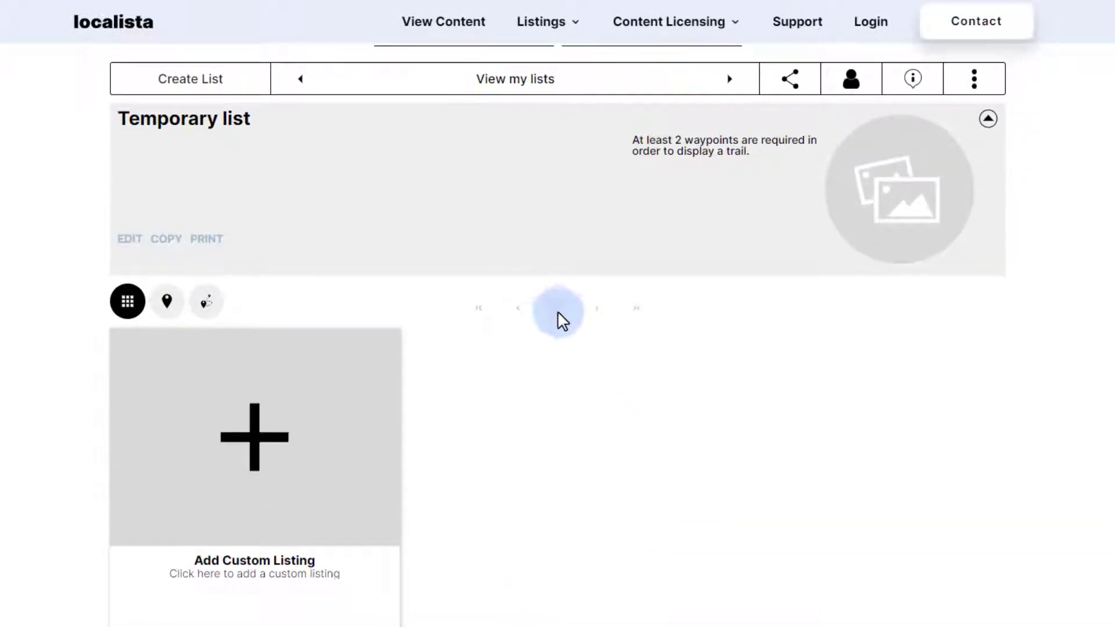
# Open Kimberley Holidays and confirm it holds three stays.
pyautogui.scroll(2, 538, 169)
pyautogui.click(537, 170)
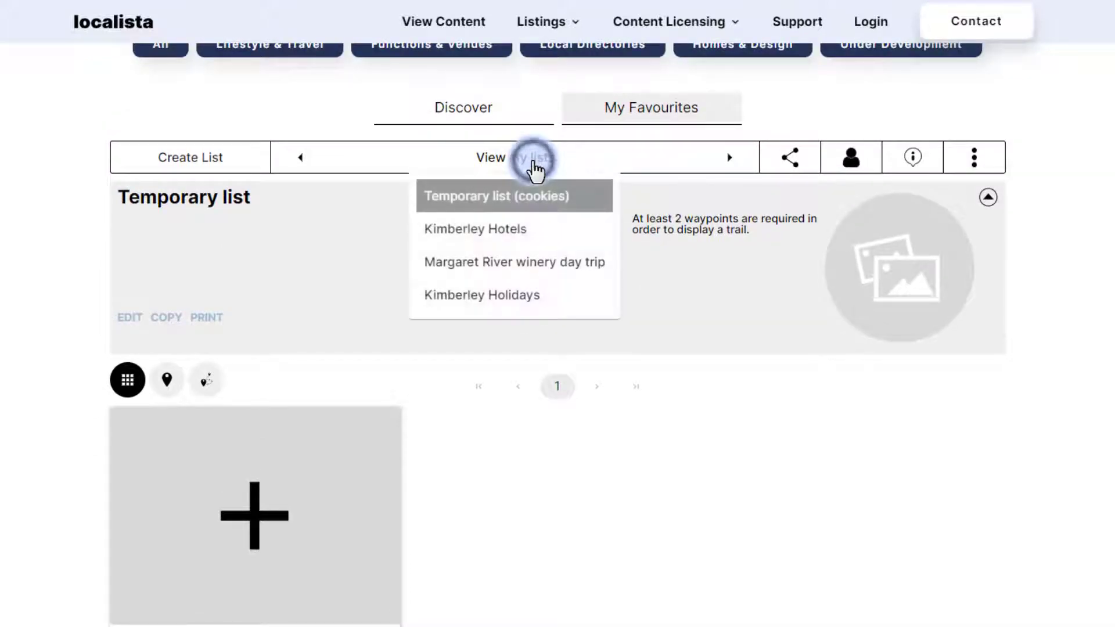
pyautogui.click(517, 305)
pyautogui.scroll(-3, 516, 305)
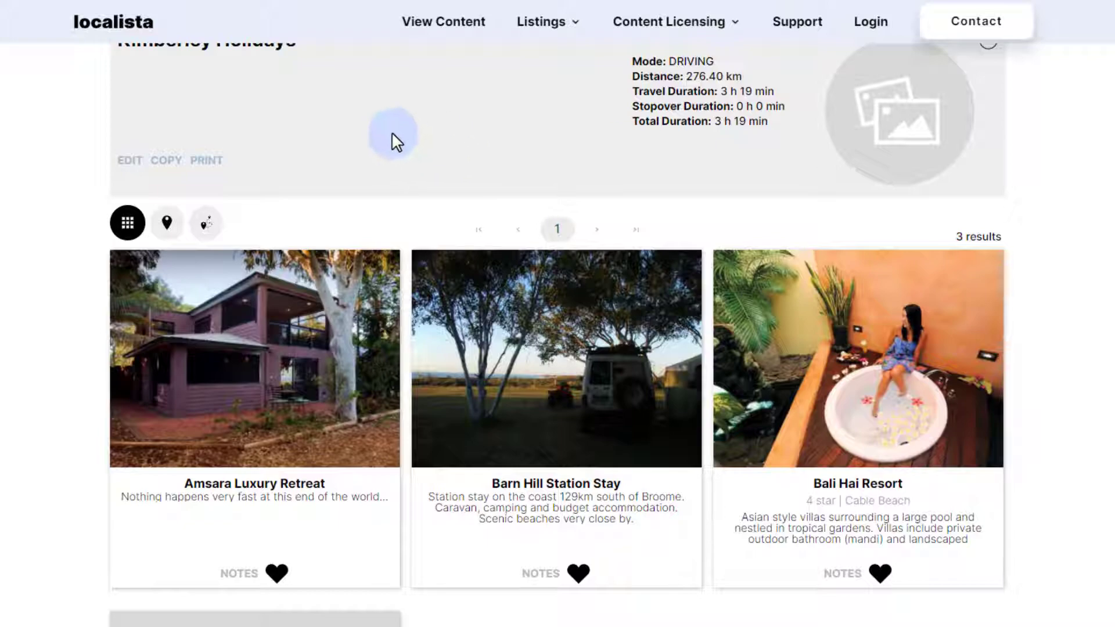
pyautogui.scroll(3, 401, 140)
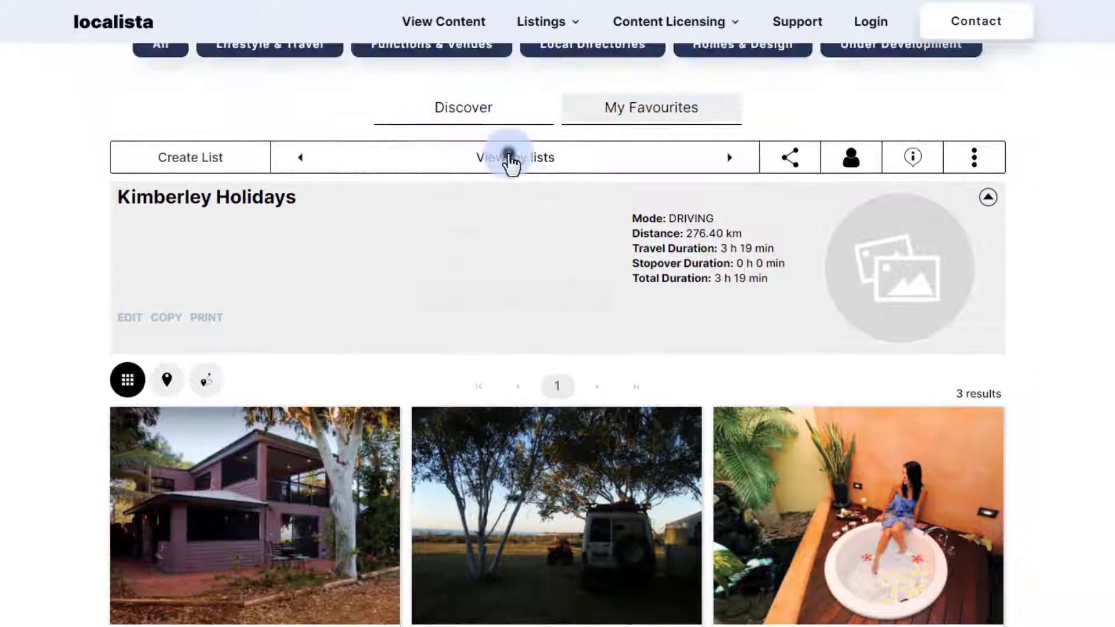
# Open the Kimberley Hotels list with 10 results and a 1225.35 km route.
pyautogui.click(510, 162)
pyautogui.click(511, 229)
pyautogui.scroll(-3, 465, 220)
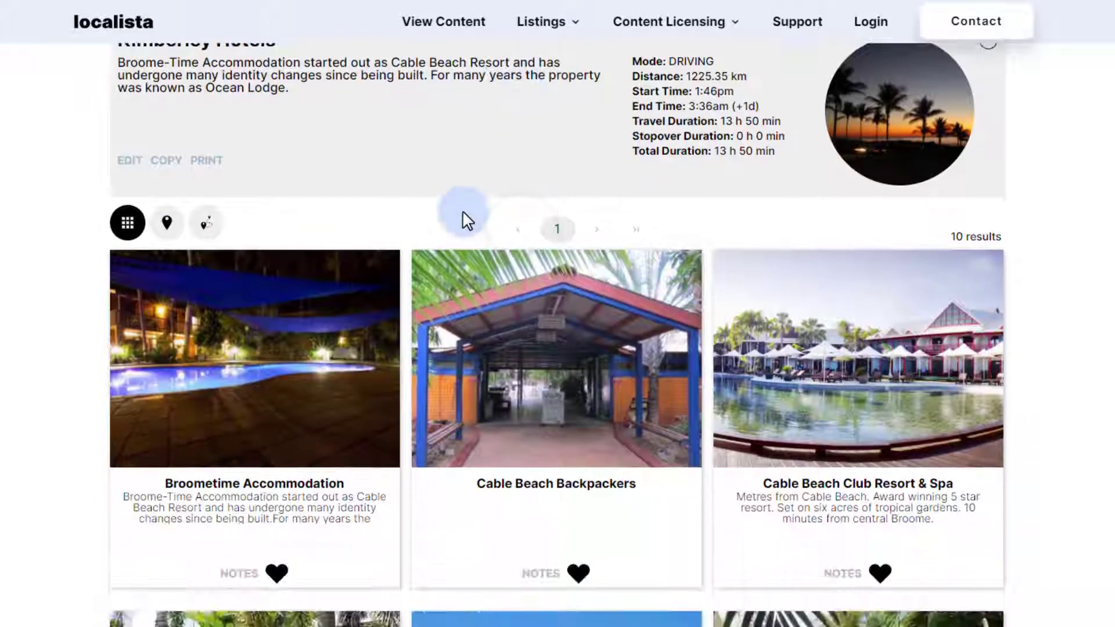
pyautogui.scroll(3, 462, 211)
pyautogui.scroll(-5, 500, 187)
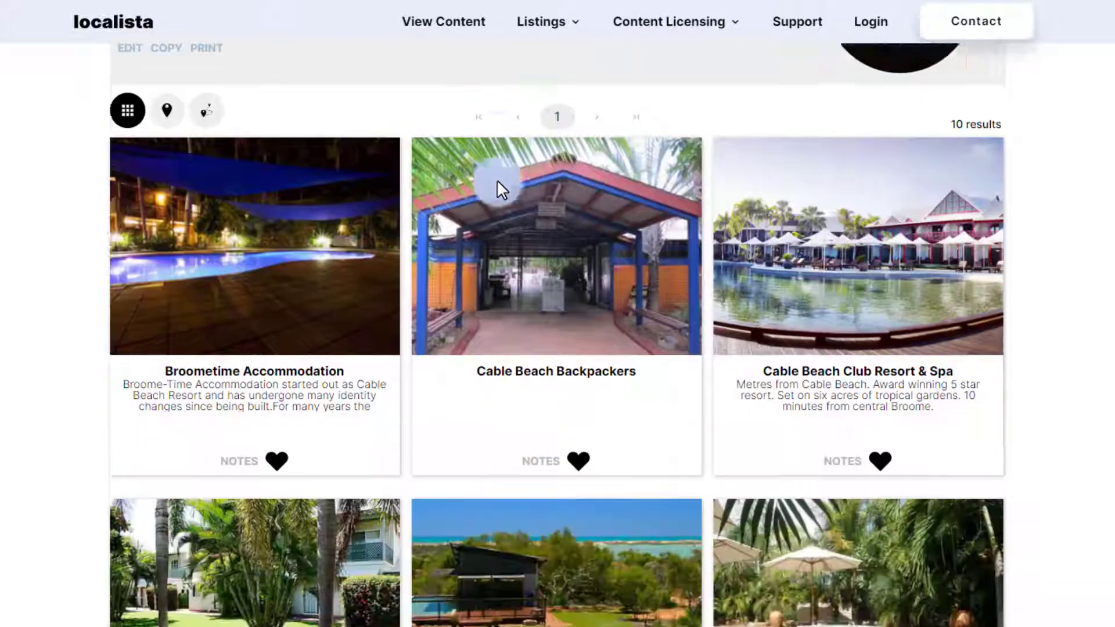
pyautogui.scroll(-5, 498, 180)
pyautogui.scroll(5, 486, 186)
pyautogui.scroll(5, 154, 225)
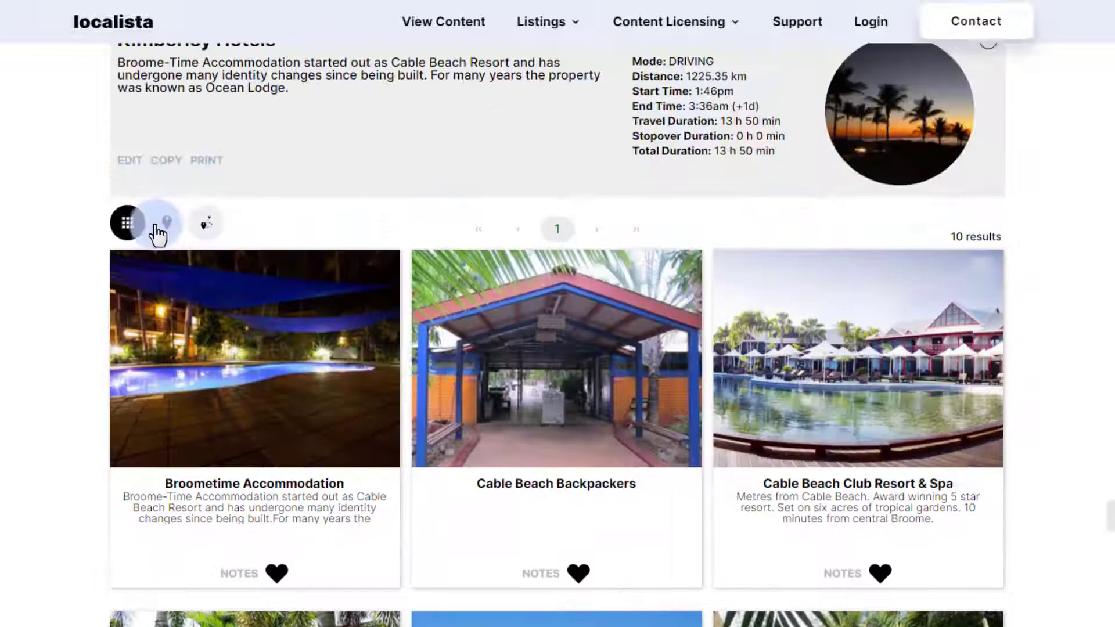
# Draw the Kimberley Hotels driving trail on the map, then return to card view.
pyautogui.click(166, 222)
pyautogui.scroll(-3, 249, 187)
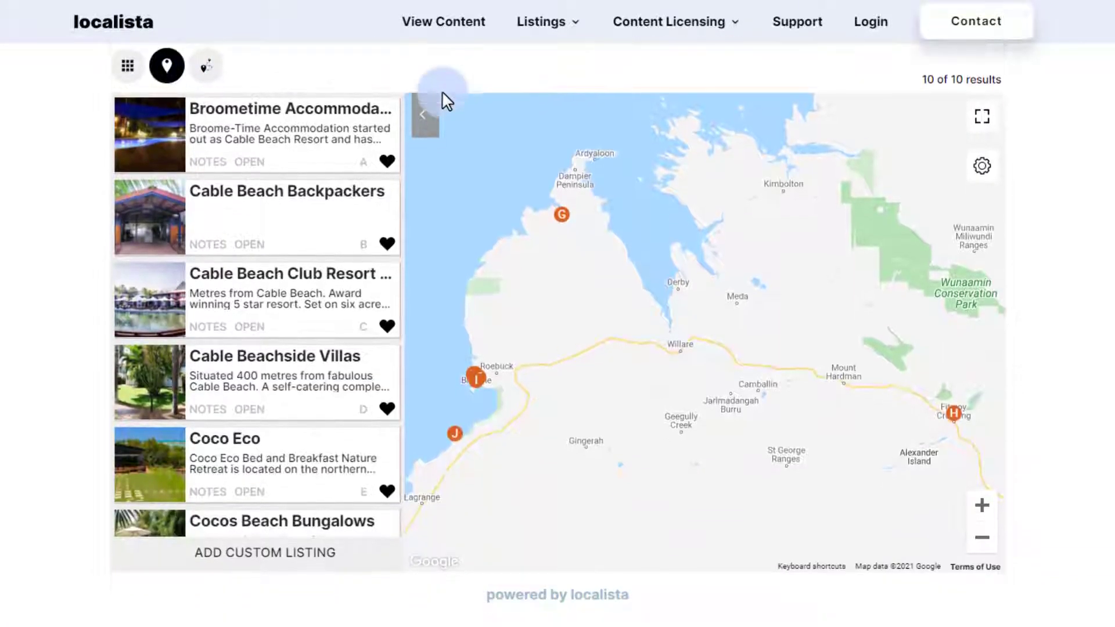
pyautogui.scroll(1, 441, 95)
pyautogui.click(208, 145)
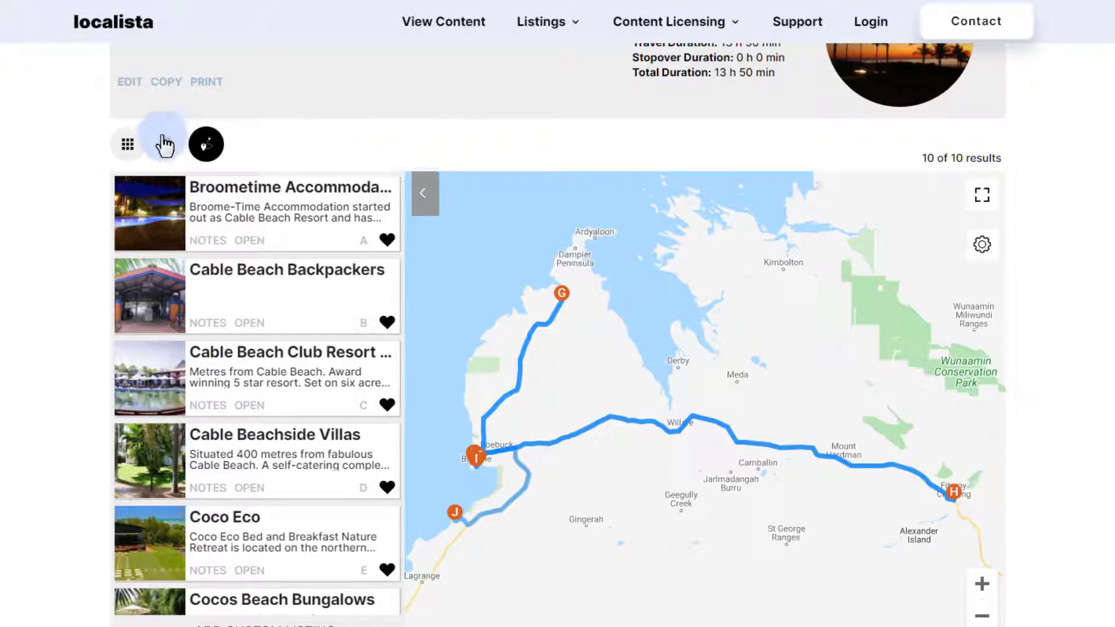
pyautogui.click(144, 144)
pyautogui.scroll(5, 344, 149)
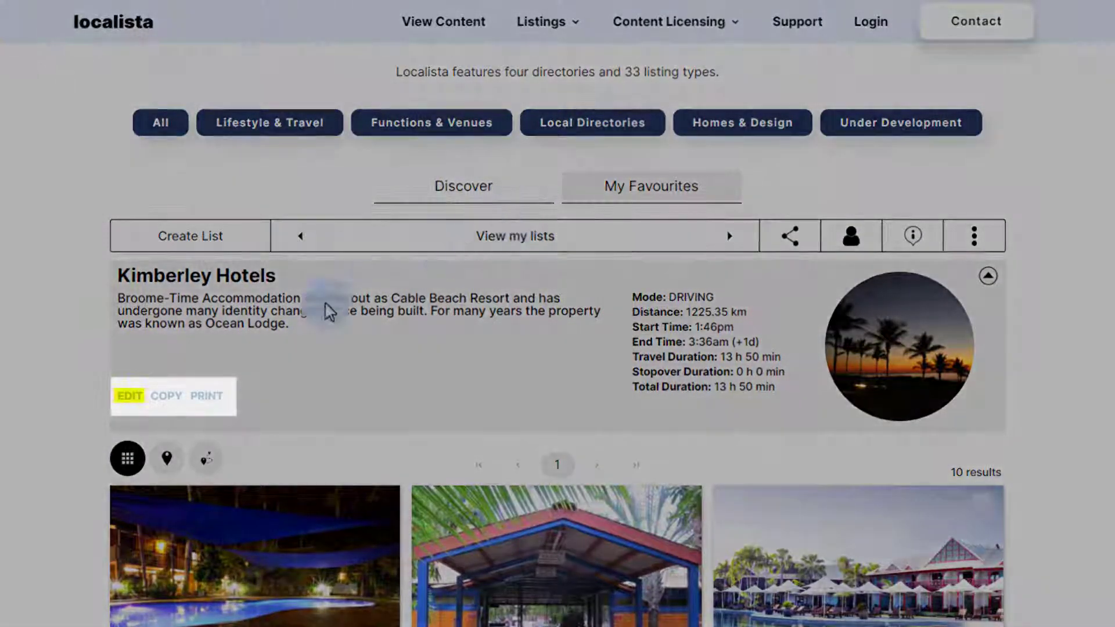
pyautogui.click(133, 394)
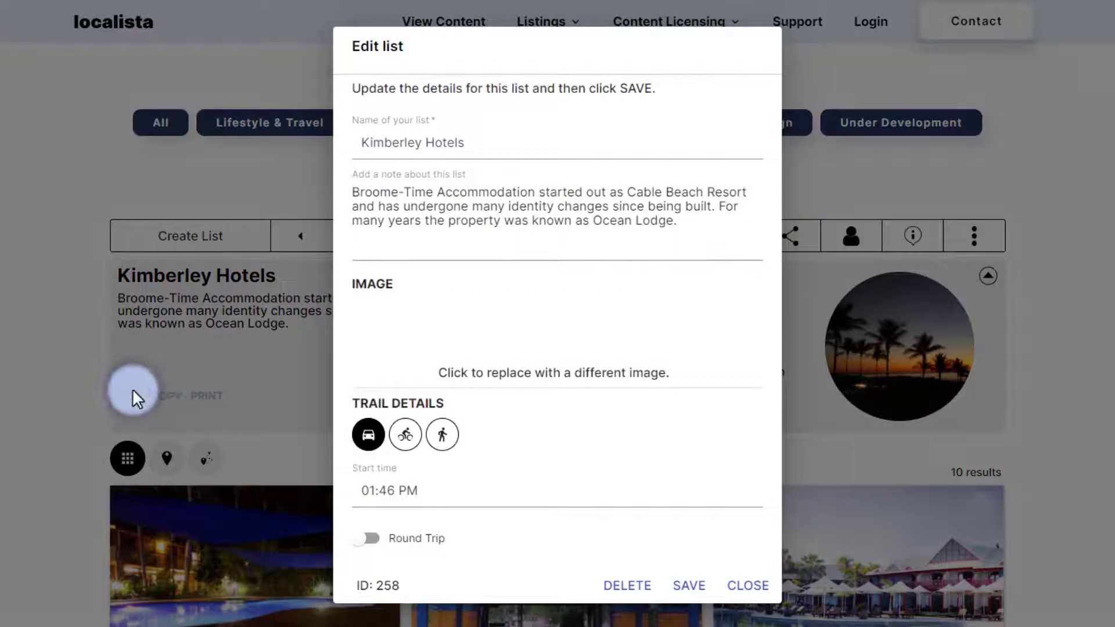
pyautogui.click(454, 156)
pyautogui.click(476, 216)
pyautogui.click(405, 343)
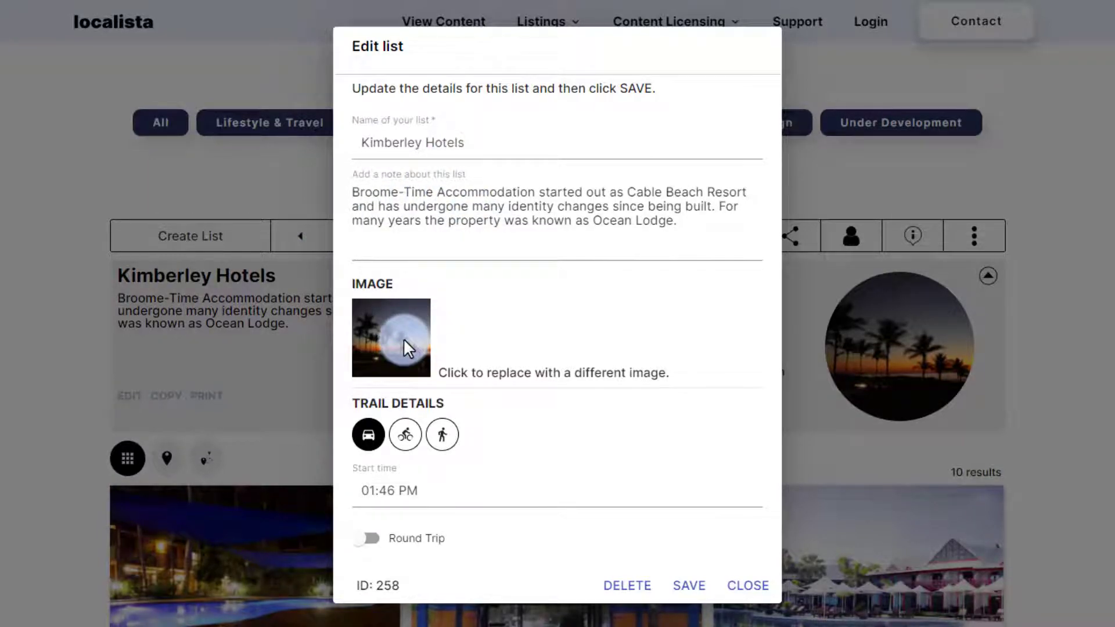
pyautogui.click(892, 340)
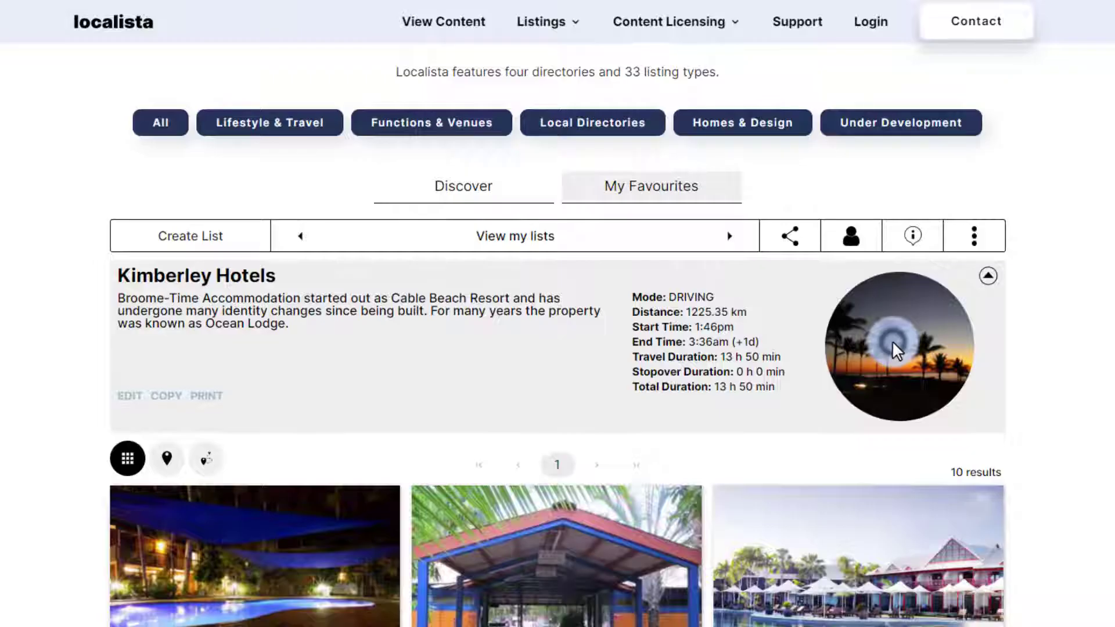
pyautogui.click(265, 334)
pyautogui.scroll(-1, 261, 328)
pyautogui.click(121, 319)
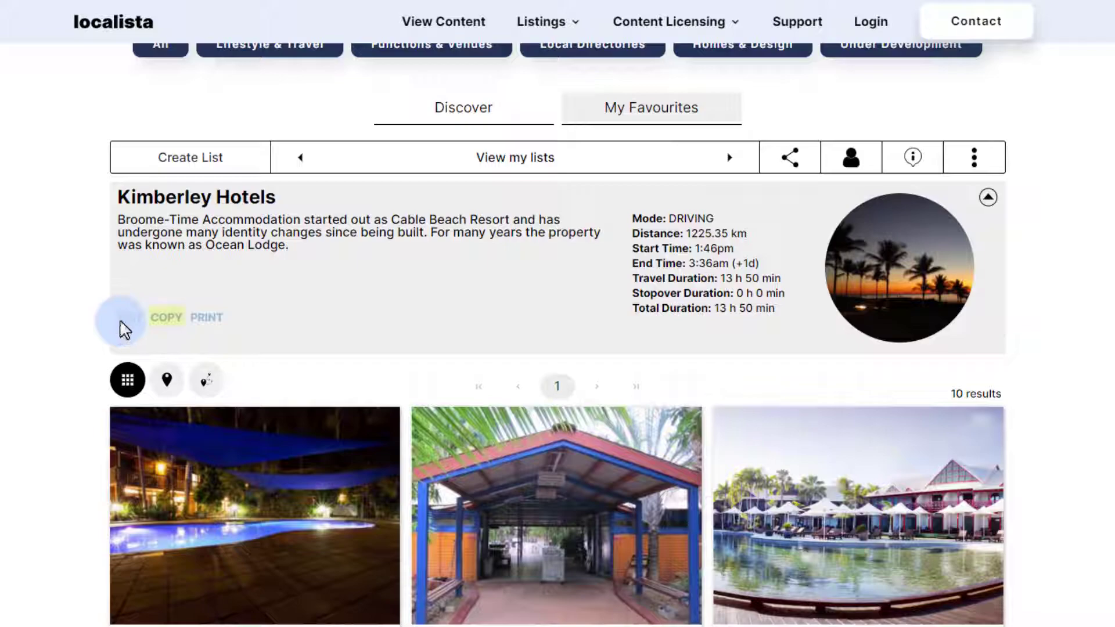
# Copy Kimberley Hotels and save the copy as 'Next Kimberley Holiday'.
pyautogui.click(544, 367)
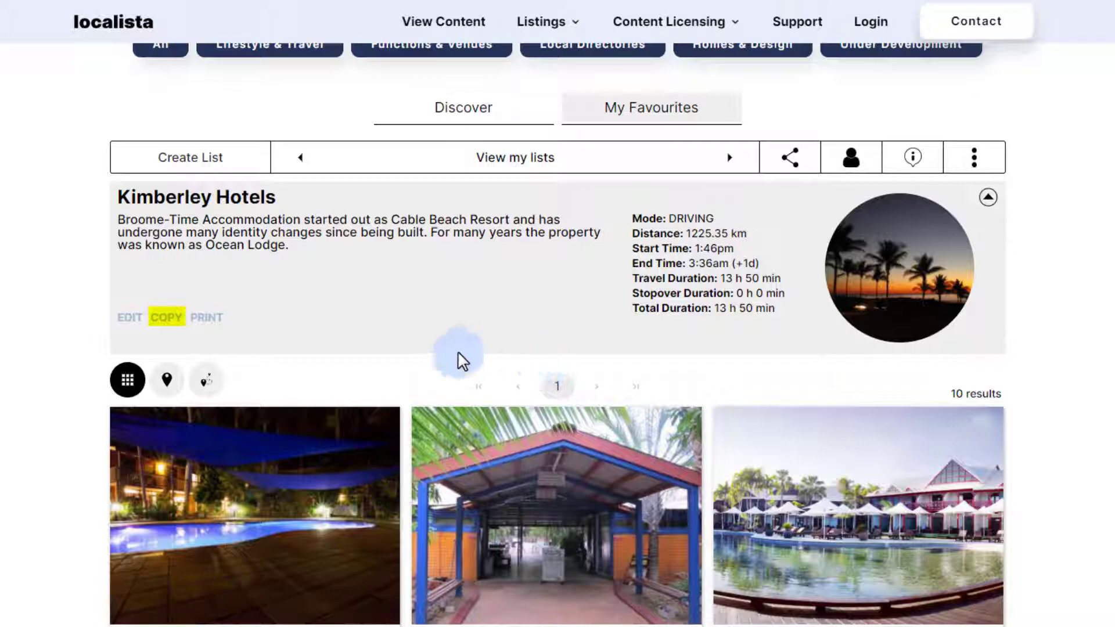
pyautogui.click(165, 318)
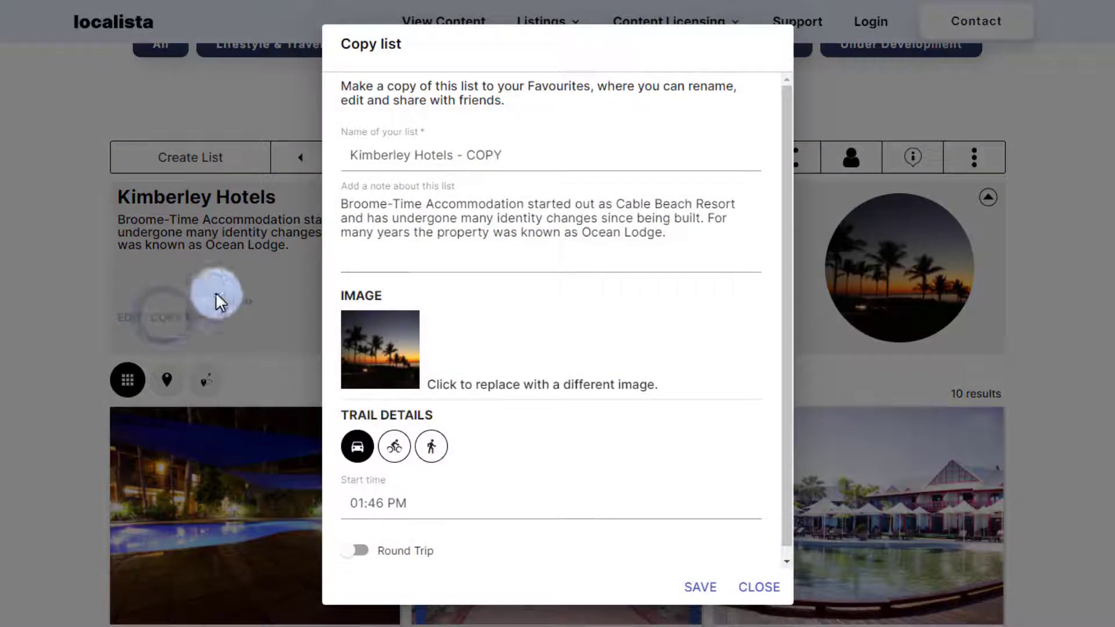
pyautogui.click(554, 153)
pyautogui.hotkey('ctrl', 'a')
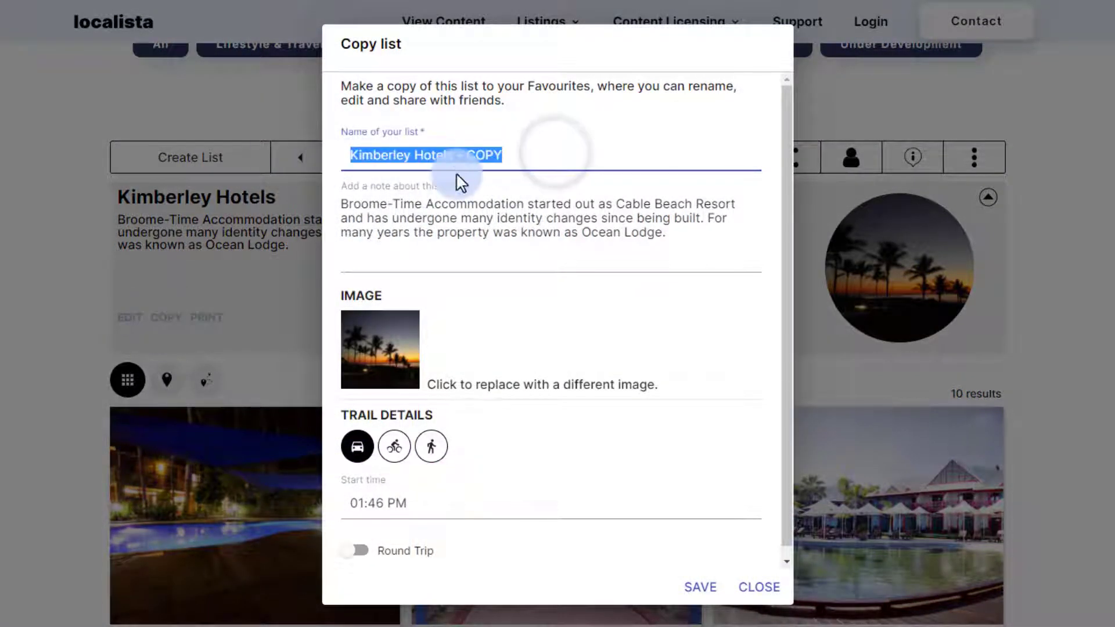
pyautogui.write('Next Kimberley')
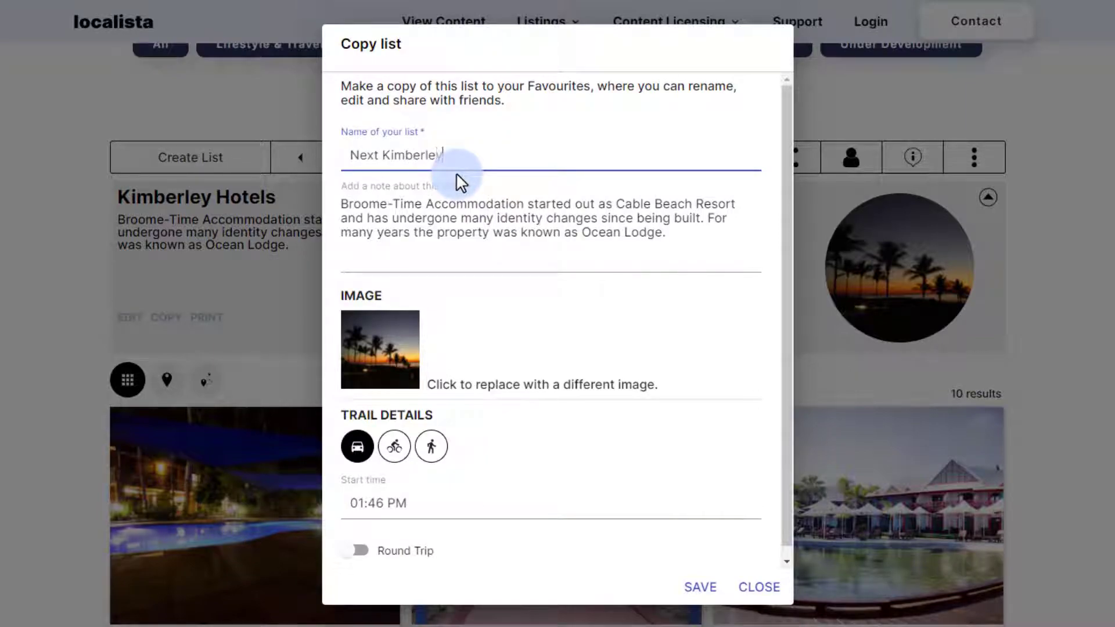
pyautogui.write(' Holiday')
pyautogui.click(698, 587)
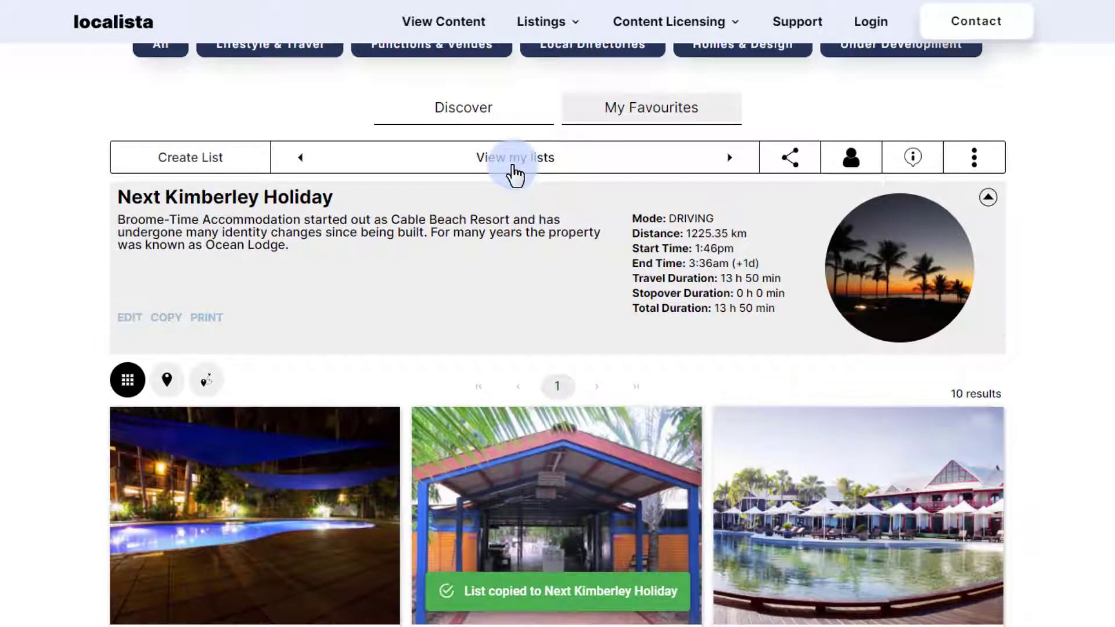
pyautogui.scroll(-1, 515, 173)
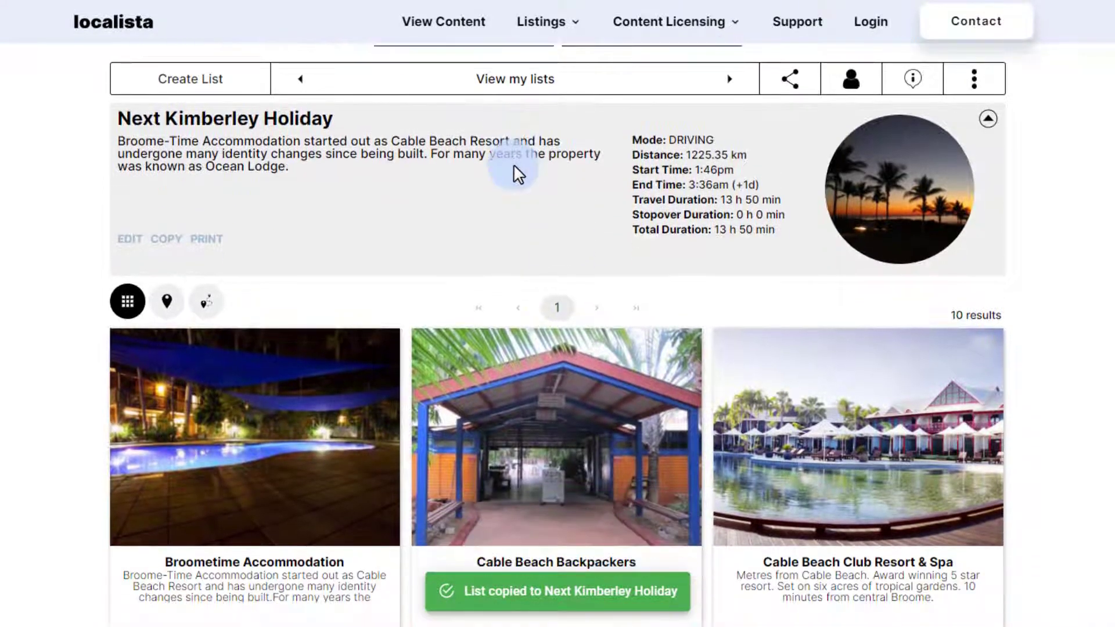
pyautogui.click(198, 240)
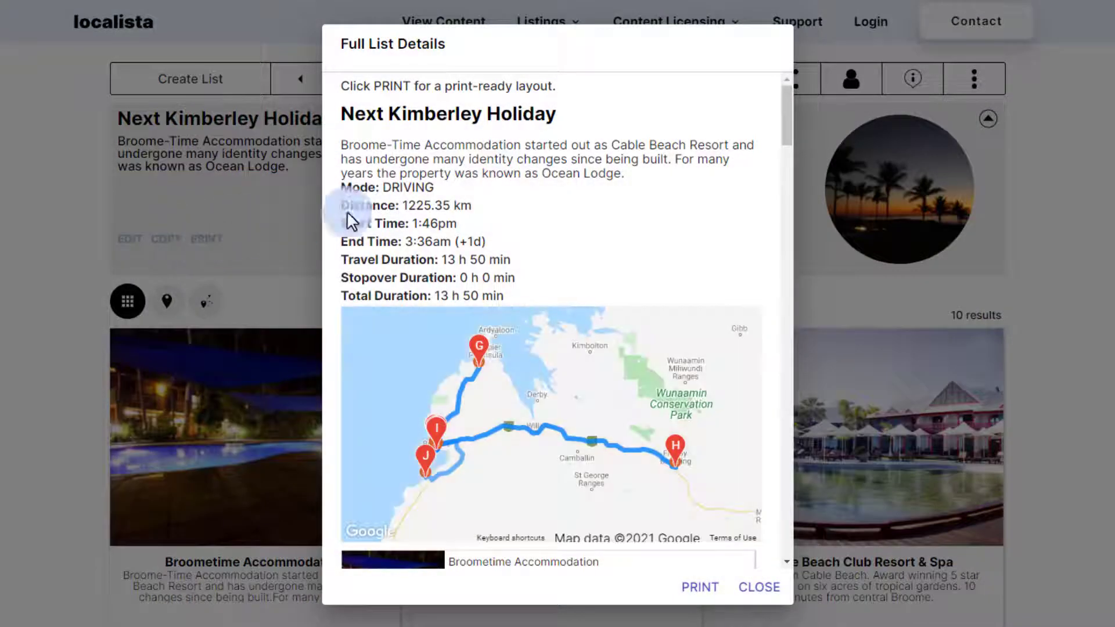
pyautogui.scroll(-4, 669, 157)
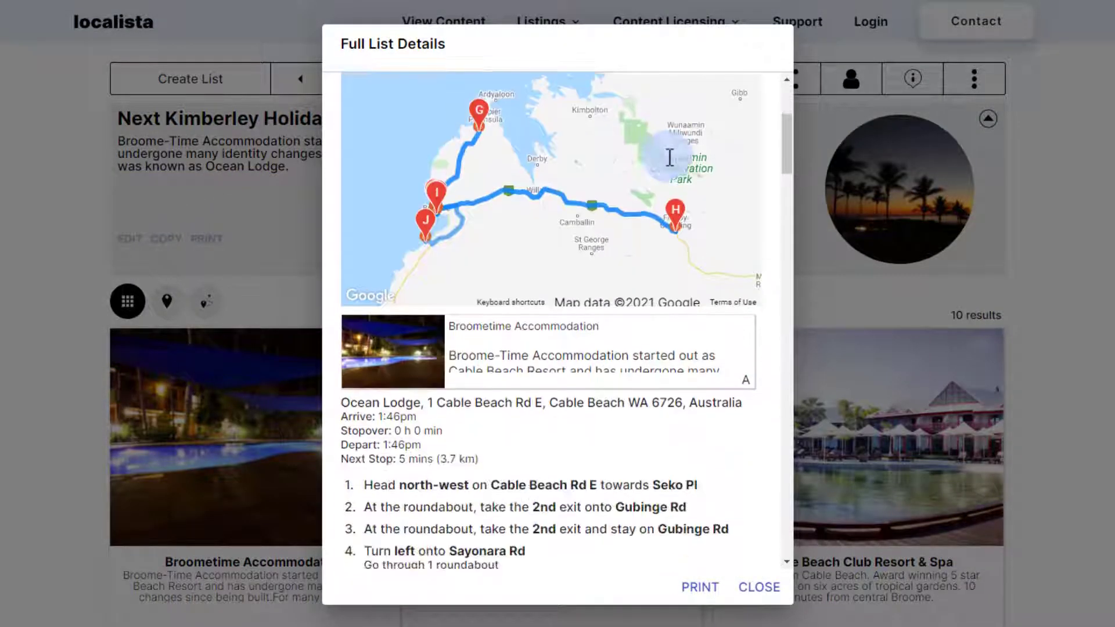
pyautogui.scroll(-4, 668, 156)
pyautogui.scroll(-5, 668, 156)
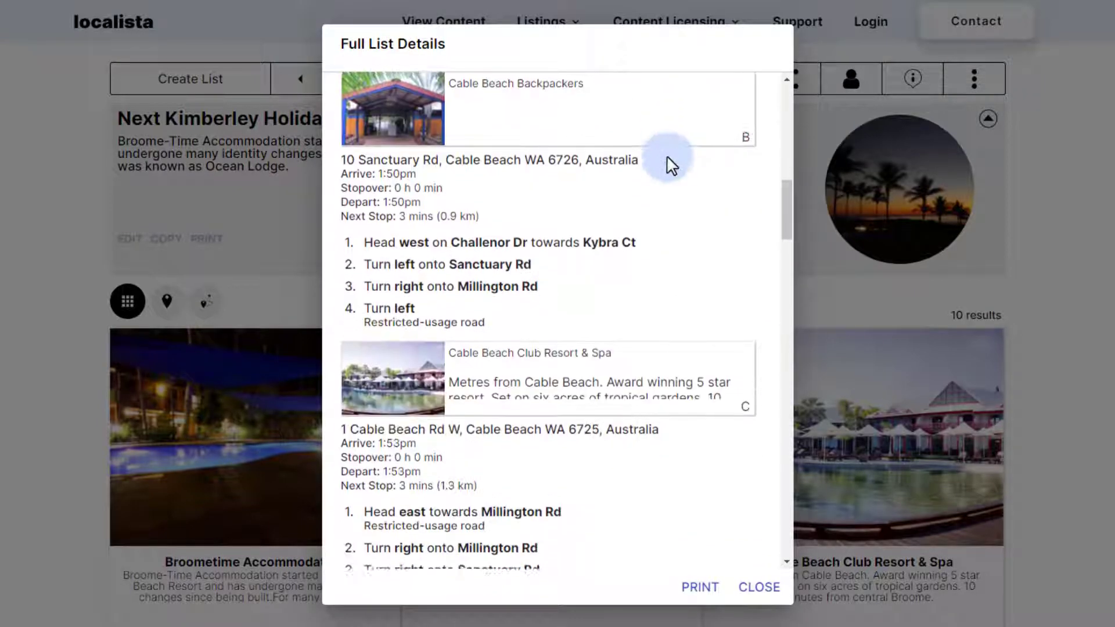
pyautogui.click(846, 159)
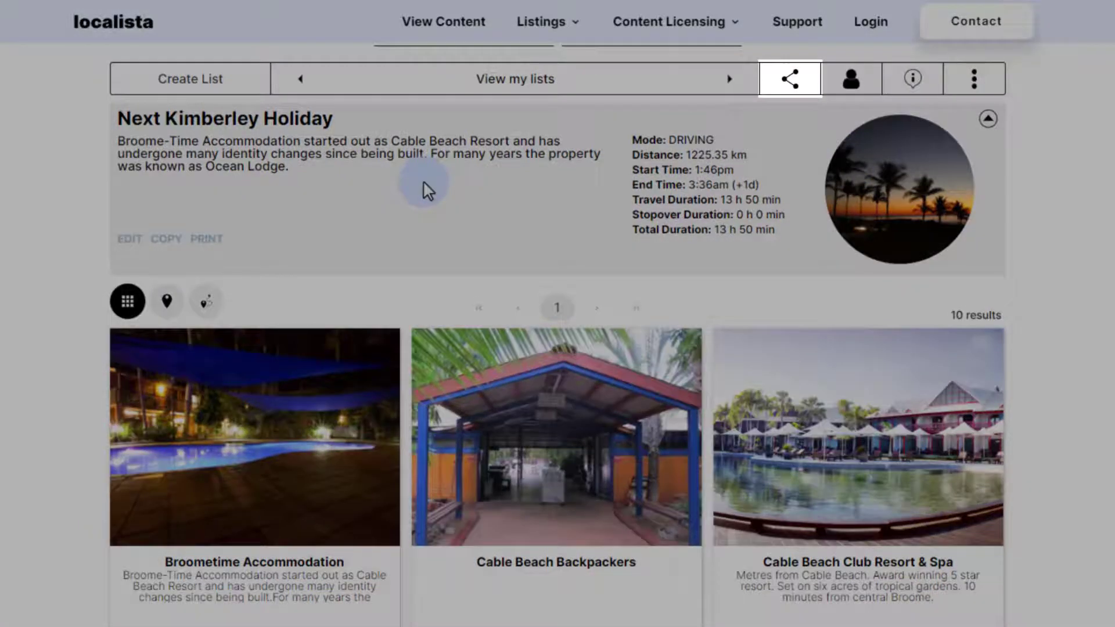
pyautogui.scroll(2, 525, 176)
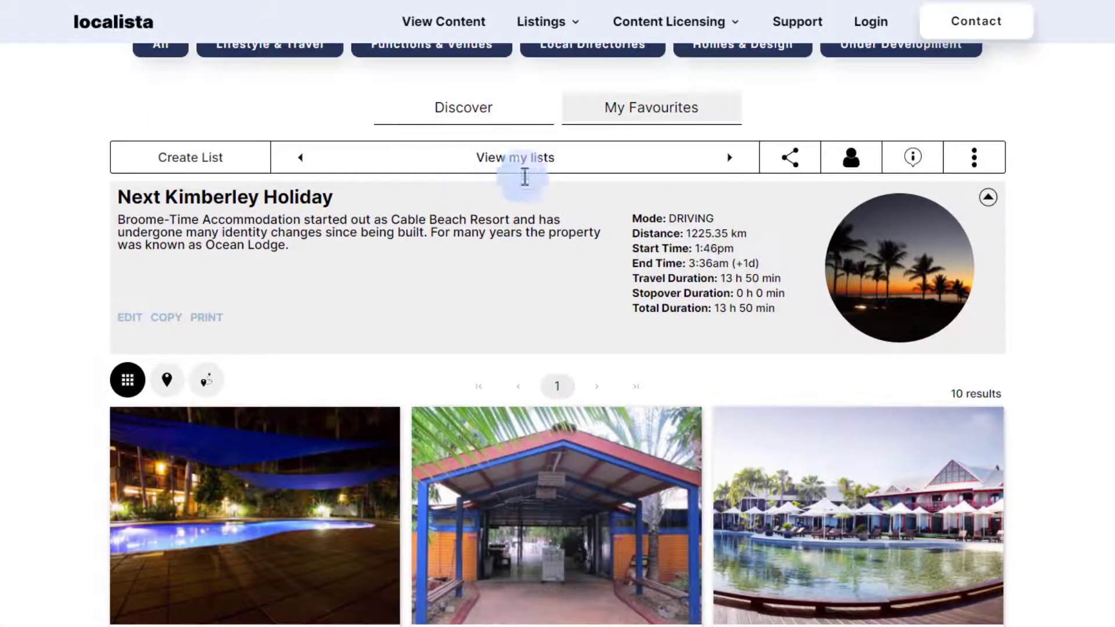
pyautogui.click(789, 160)
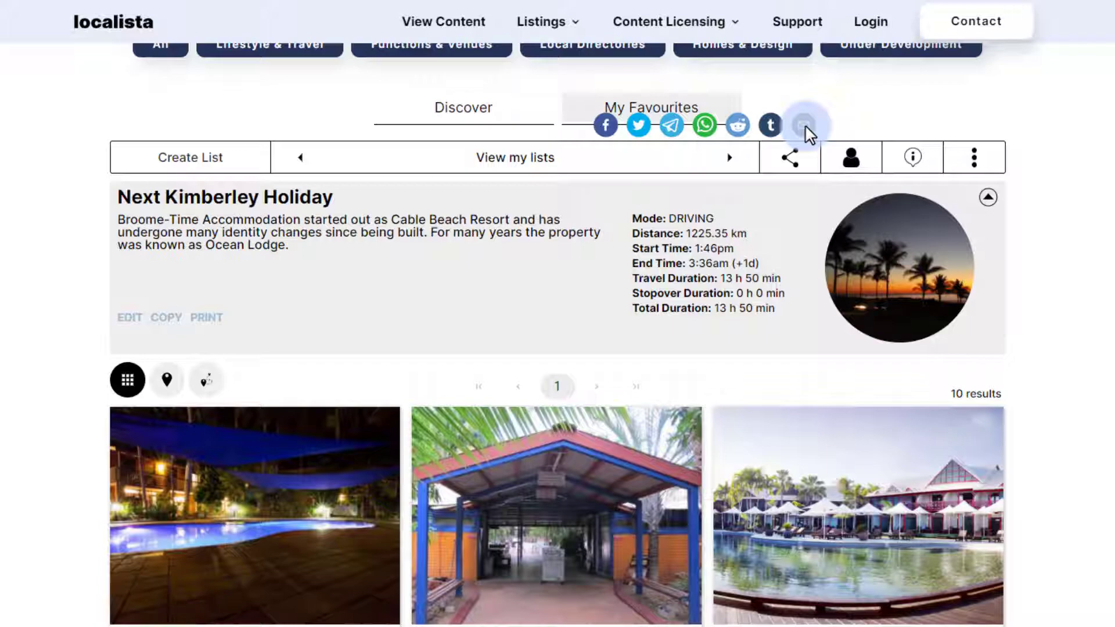
pyautogui.click(789, 154)
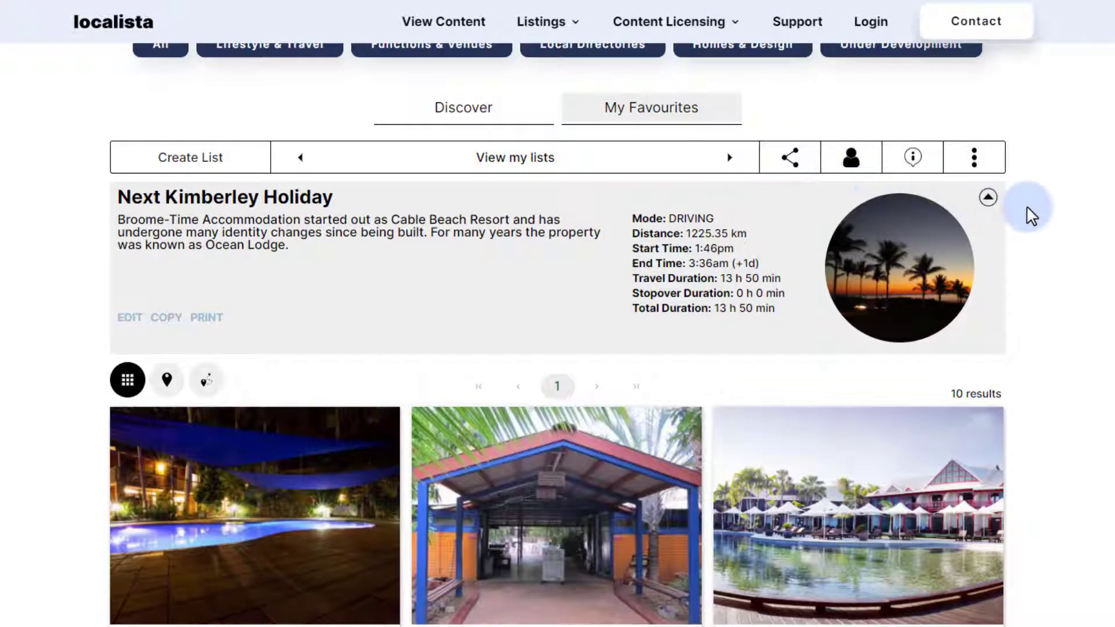
pyautogui.scroll(-1, 1031, 216)
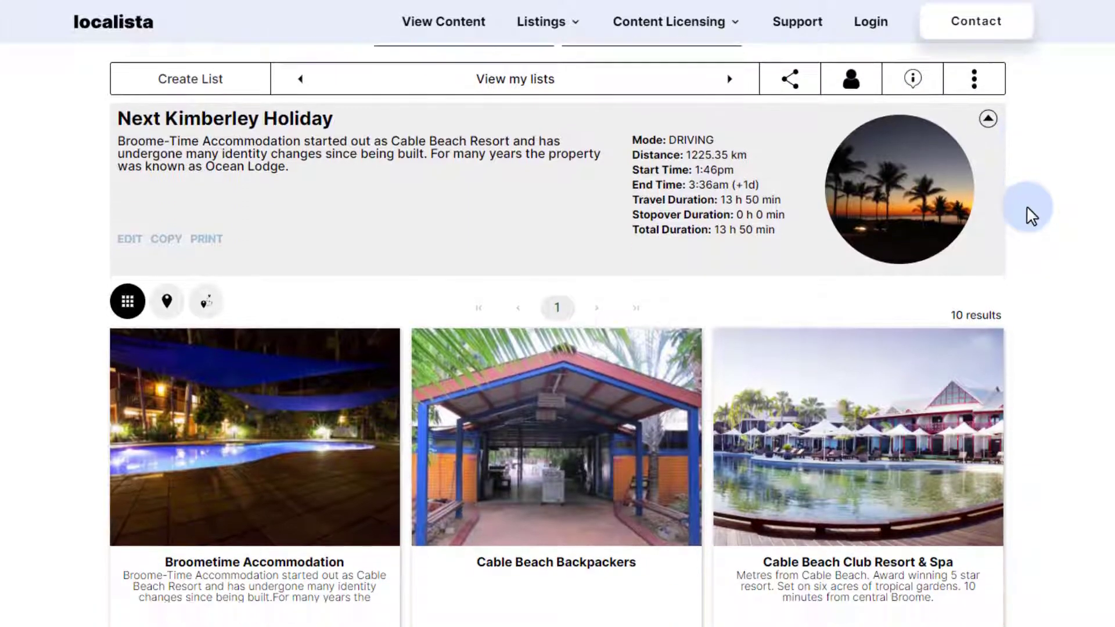